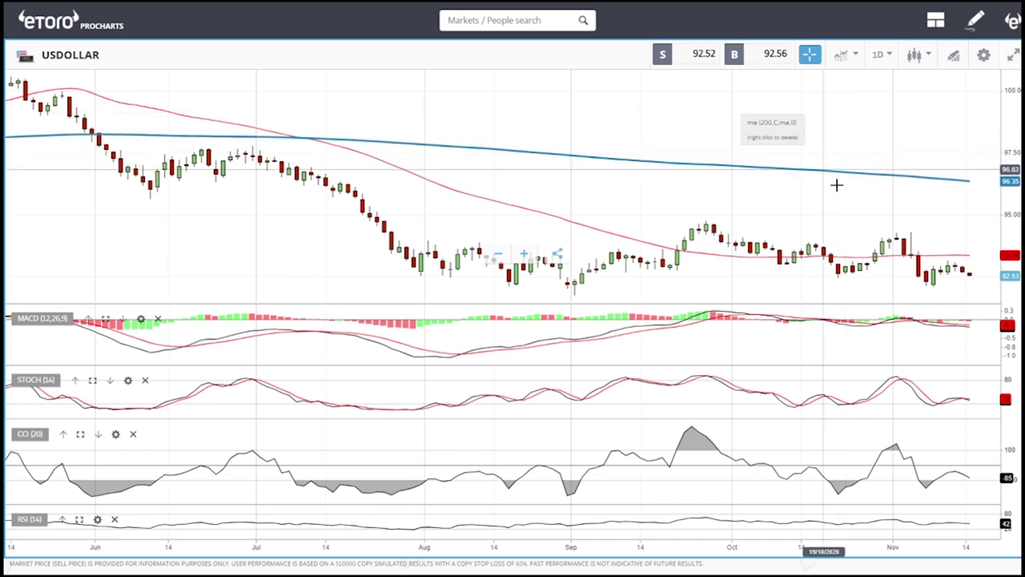
Inspect the recent daily candles on the USDOLLAR chart and set its periodicity to 4 Hour
scroll(895, 286, up, 5)
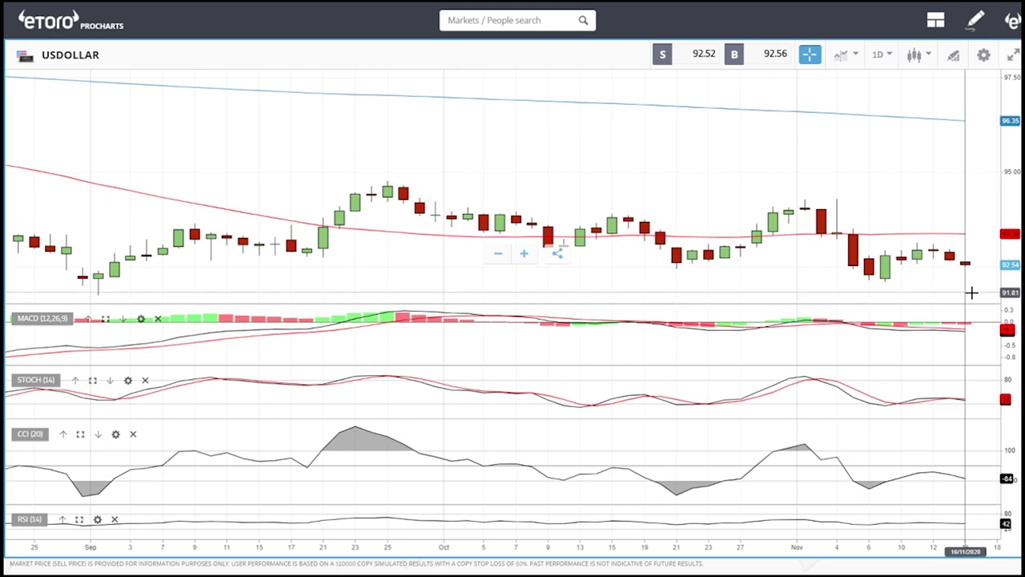
scroll(962, 284, down, 4)
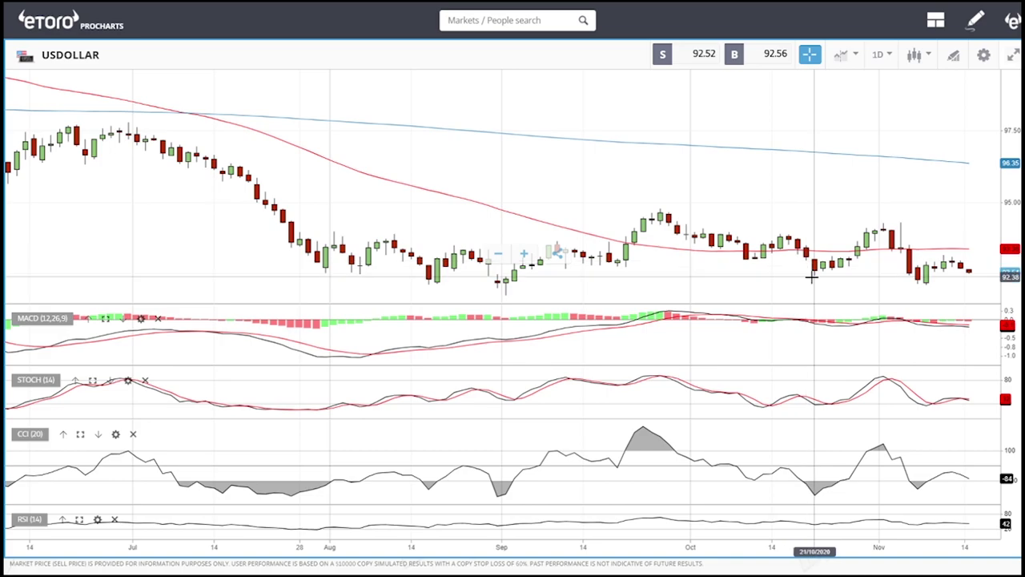
click(884, 54)
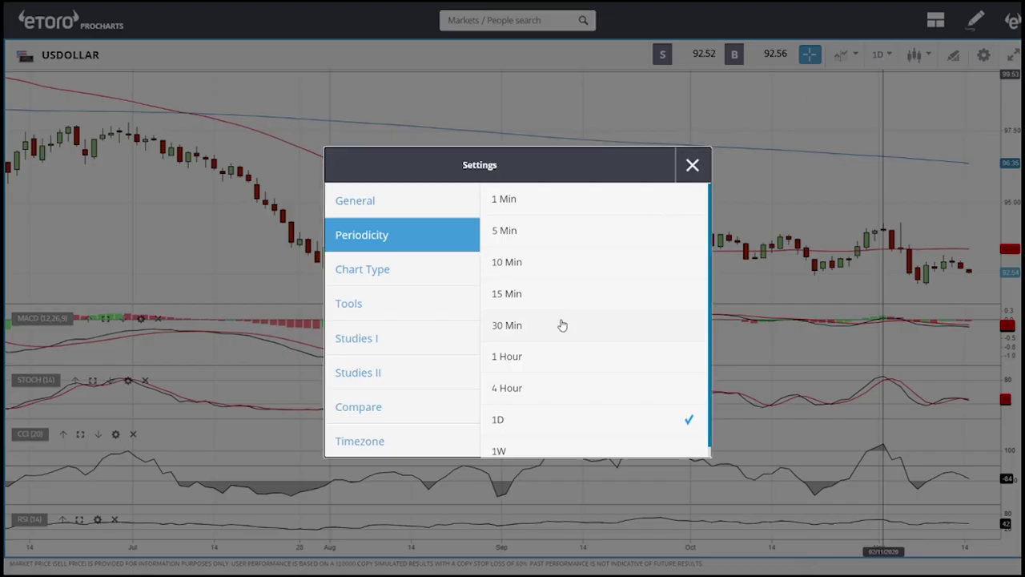
click(541, 392)
click(690, 166)
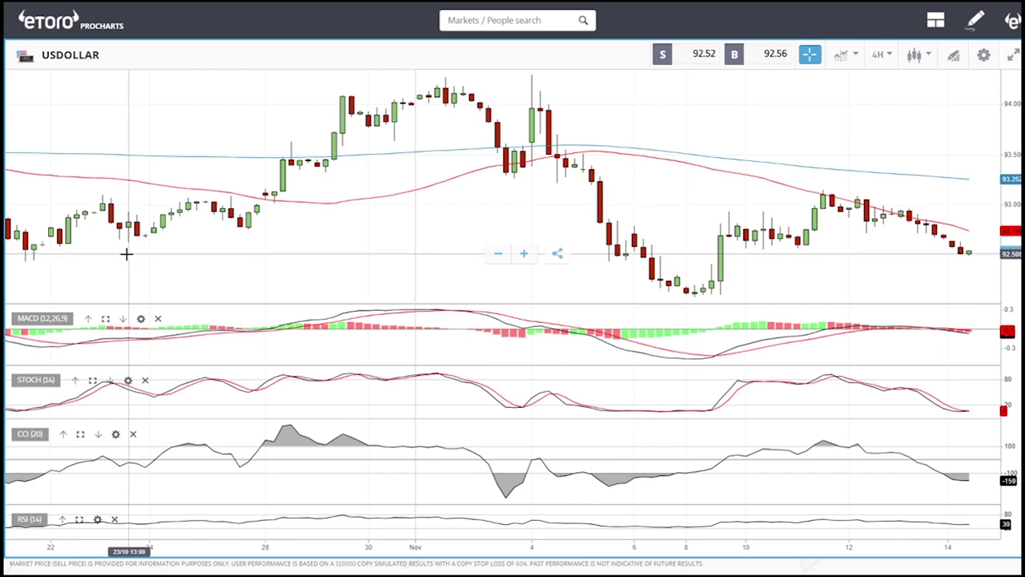
Examine the USDOLLAR 4-hour candles and indicators, and change the chart periodicity to 1 Hour
scroll(184, 246, down, 2)
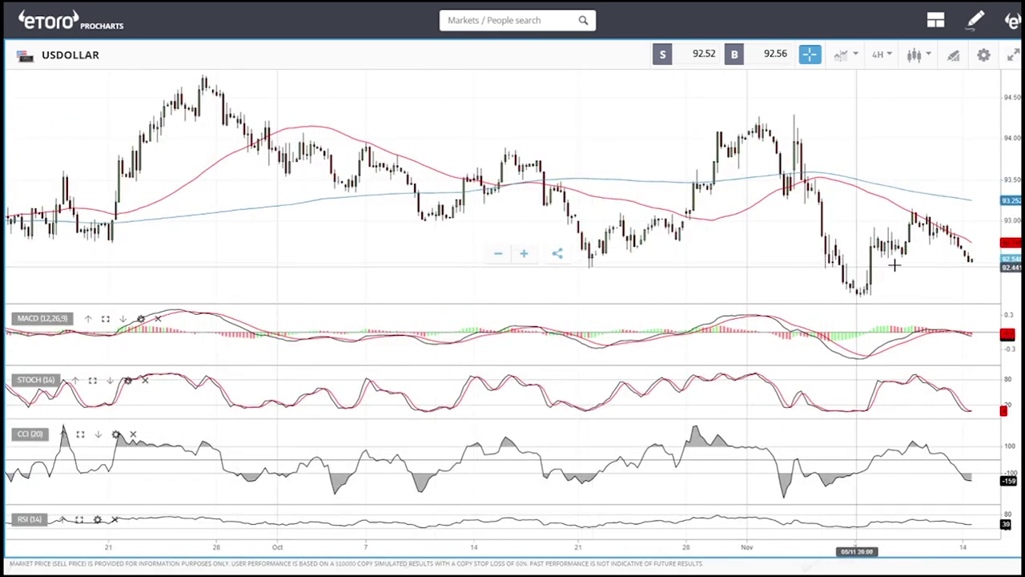
scroll(952, 272, up, 2)
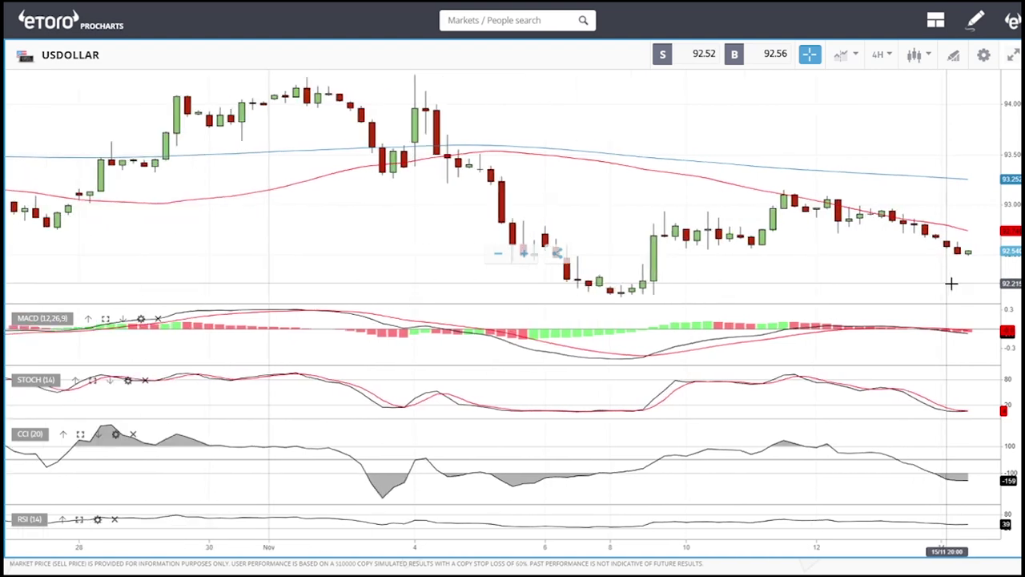
scroll(952, 283, up, 2)
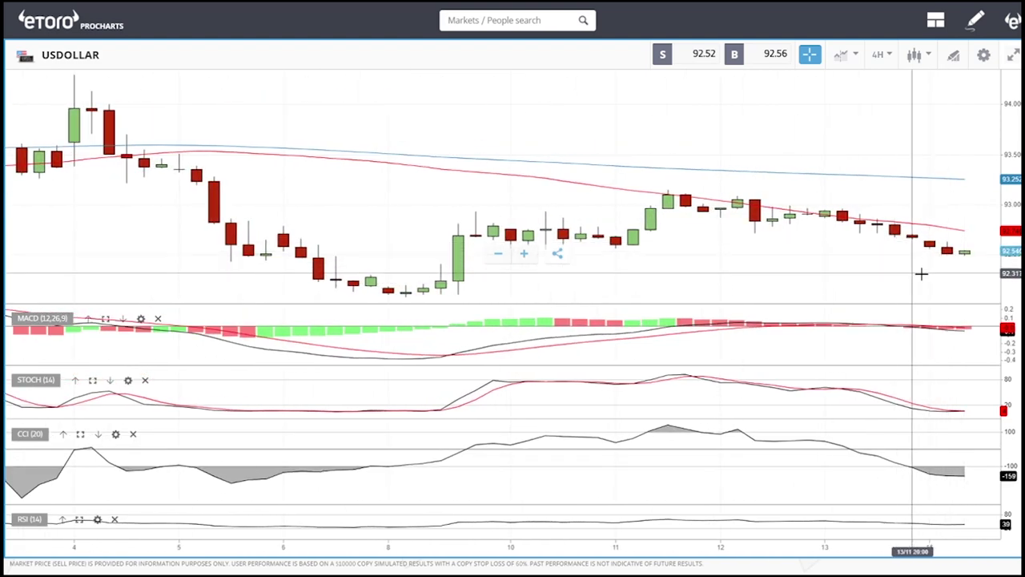
scroll(922, 274, down, 4)
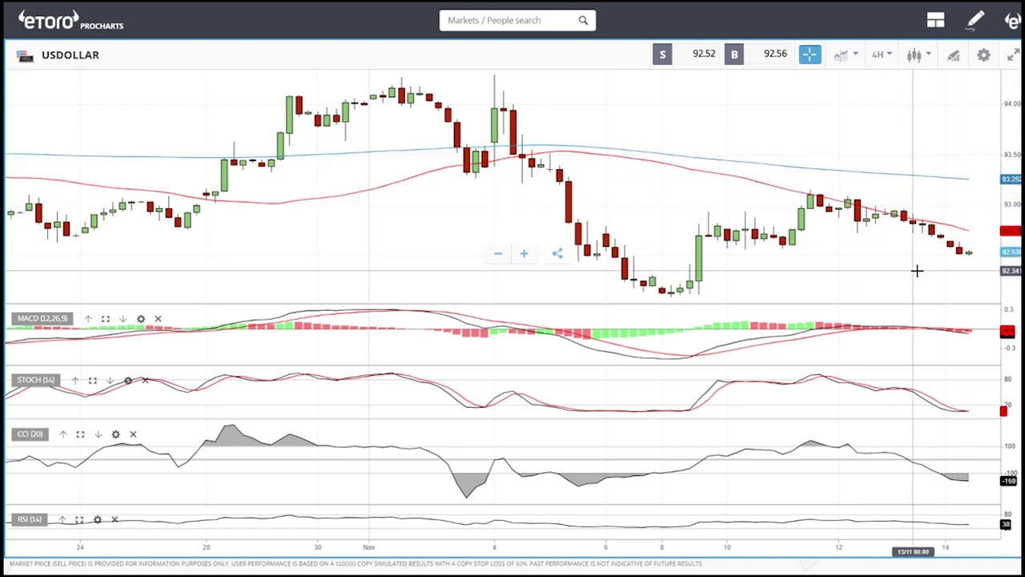
scroll(902, 270, down, 3)
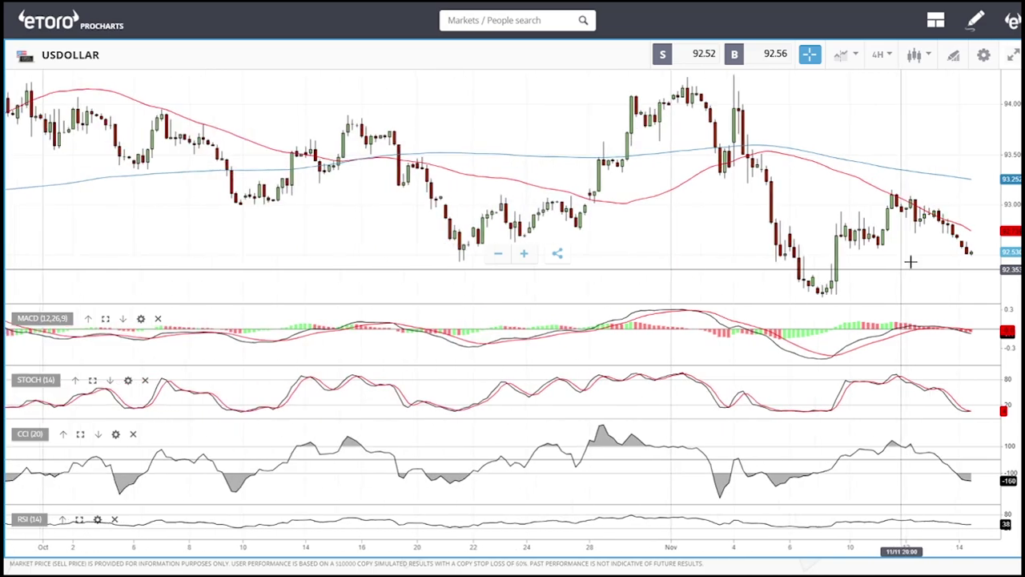
click(880, 55)
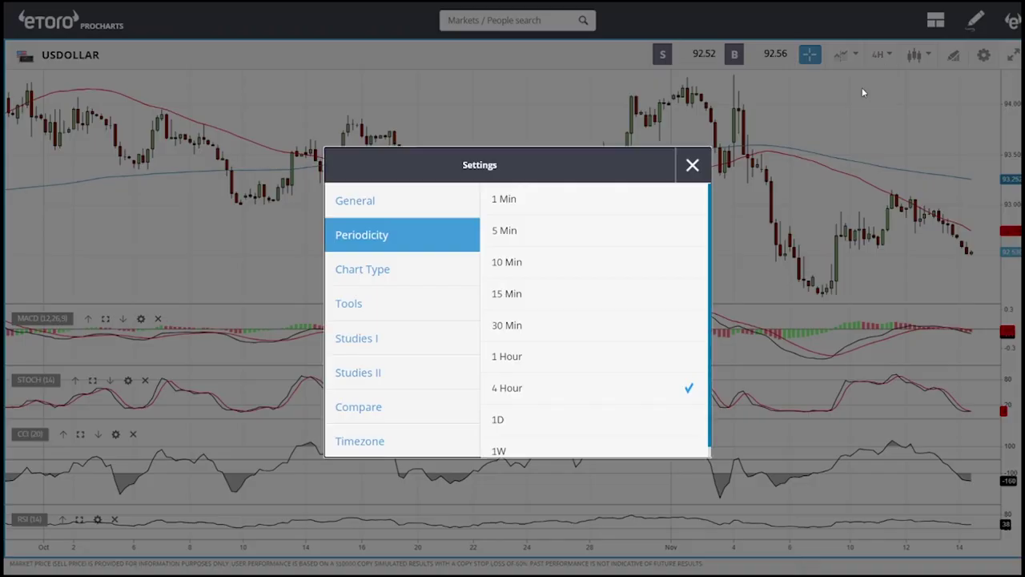
click(692, 165)
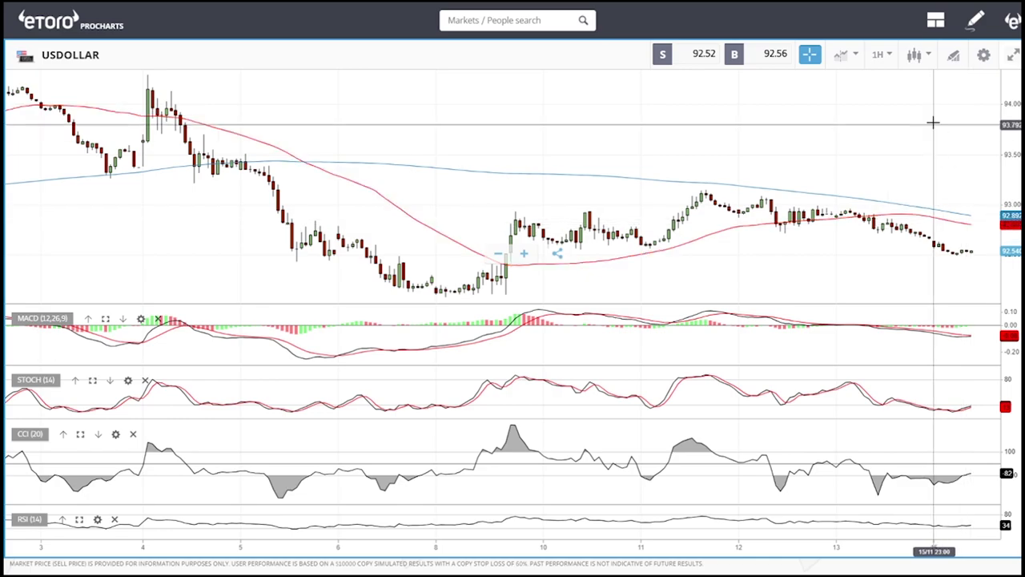
Return the USDOLLAR chart to the 1D periodicity and view its recent months
click(880, 57)
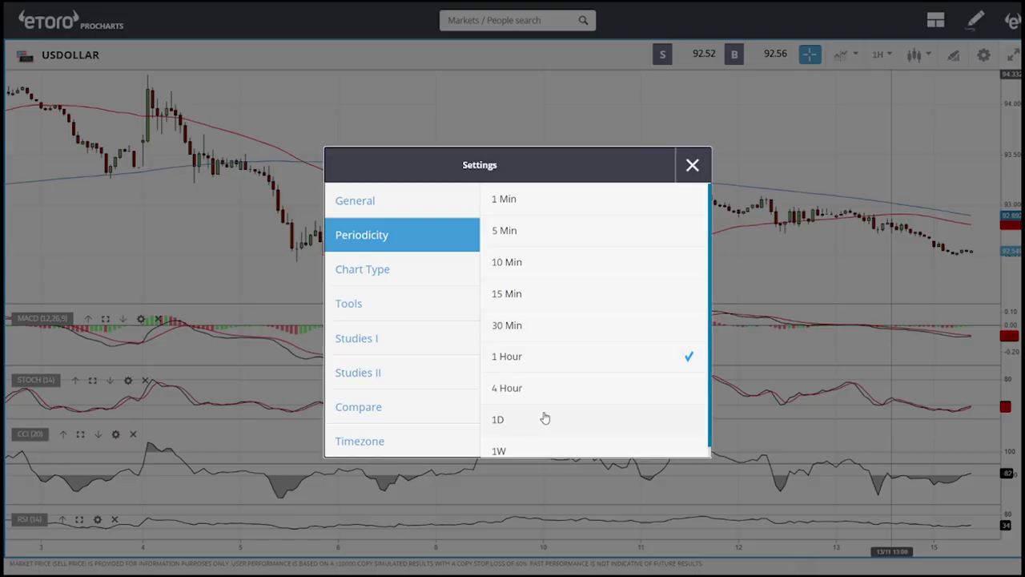
click(692, 165)
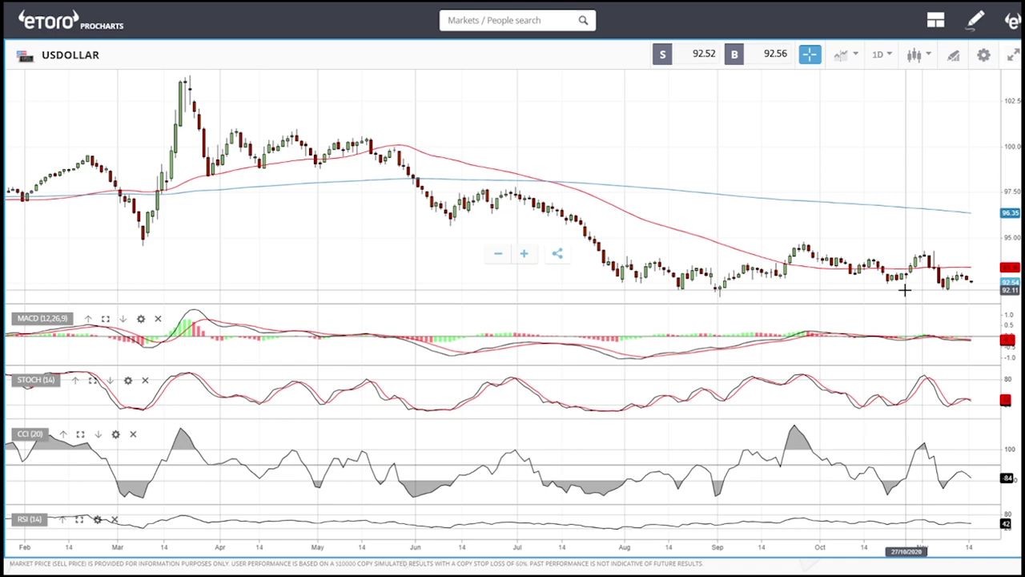
scroll(921, 292, up, 5)
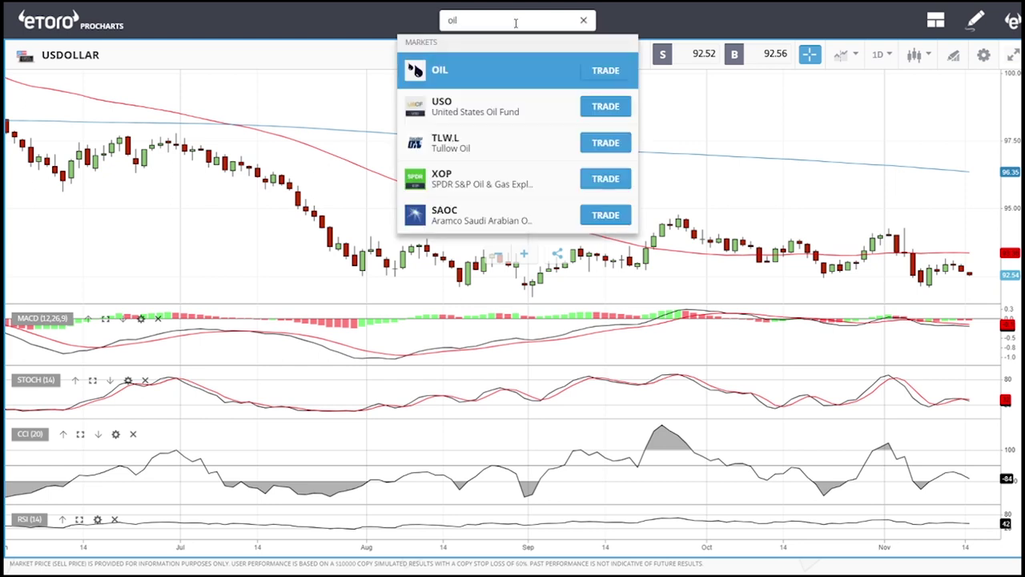
Open the OIL market chart from the search for "oil" and examine its recent daily candles against the moving averages
key(Return)
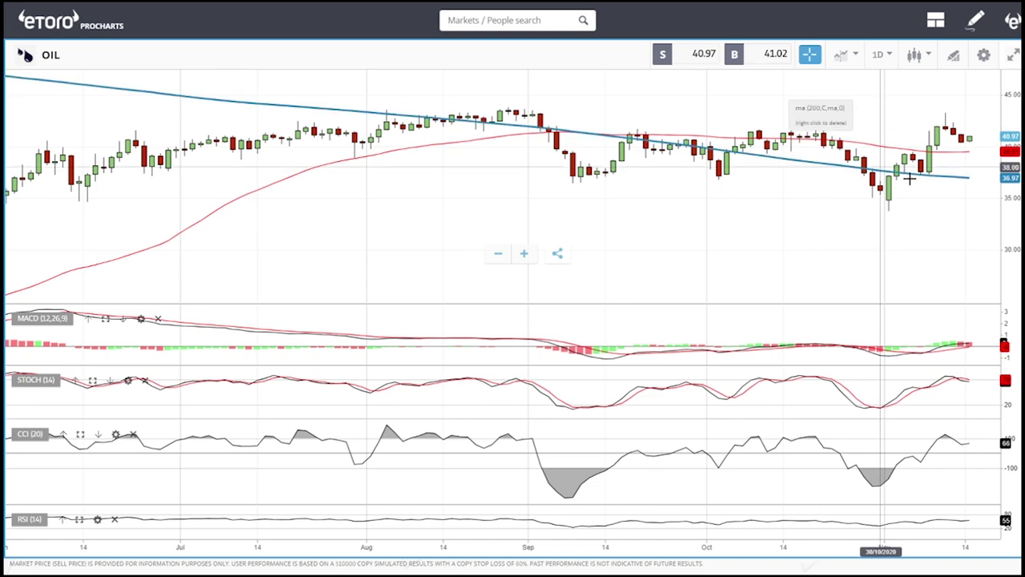
scroll(941, 192, up, 2)
scroll(934, 208, up, 1)
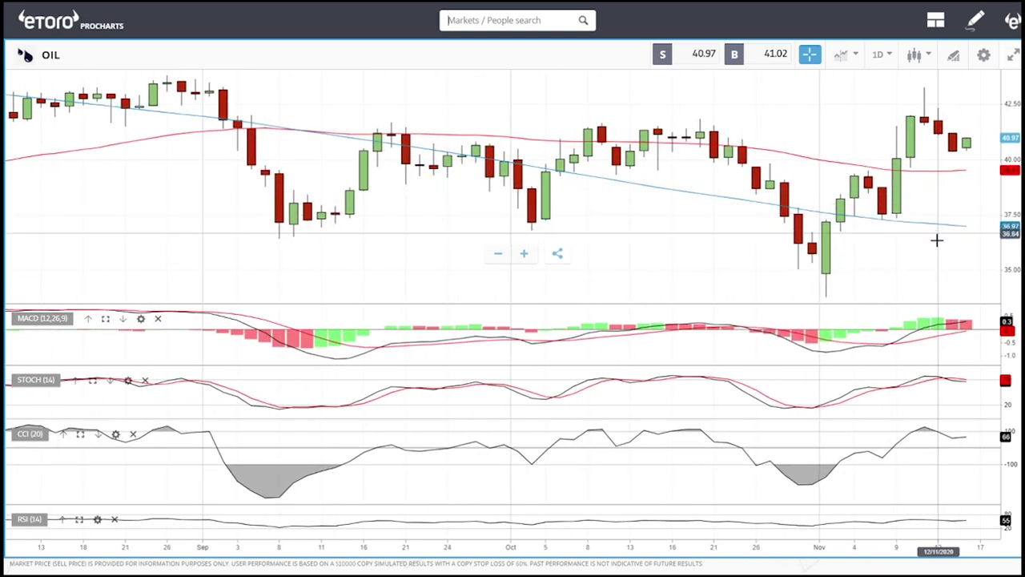
scroll(956, 259, down, 3)
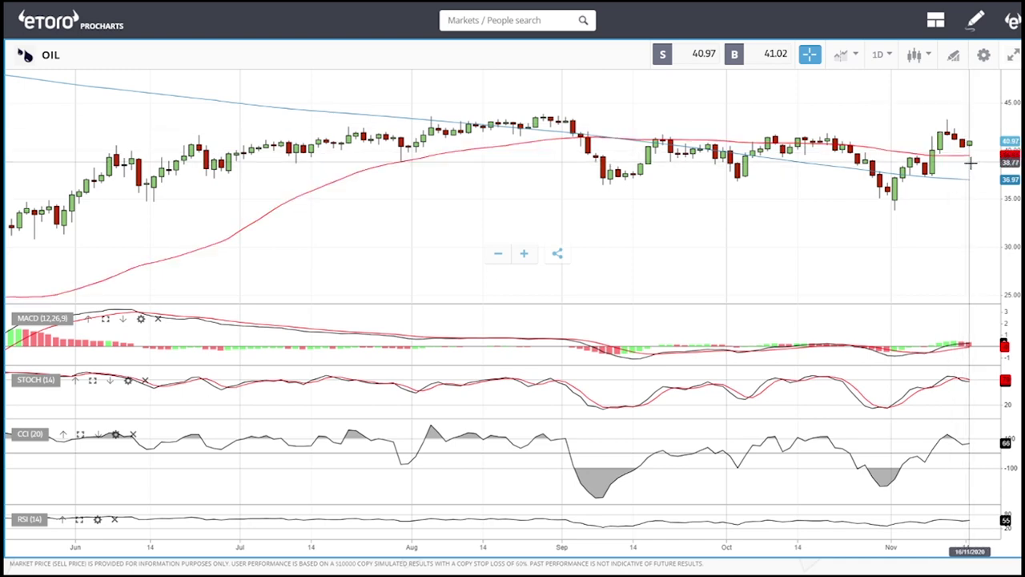
scroll(971, 161, up, 3)
scroll(970, 163, up, 1)
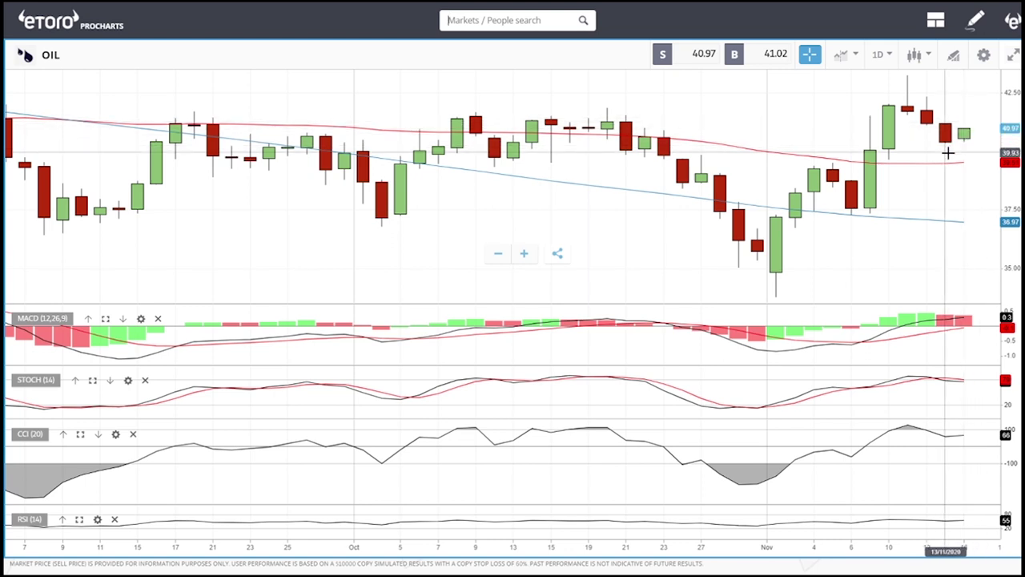
Draw a horizontal line on the OIL daily chart at about 41.18, along the October highs
click(955, 56)
click(527, 335)
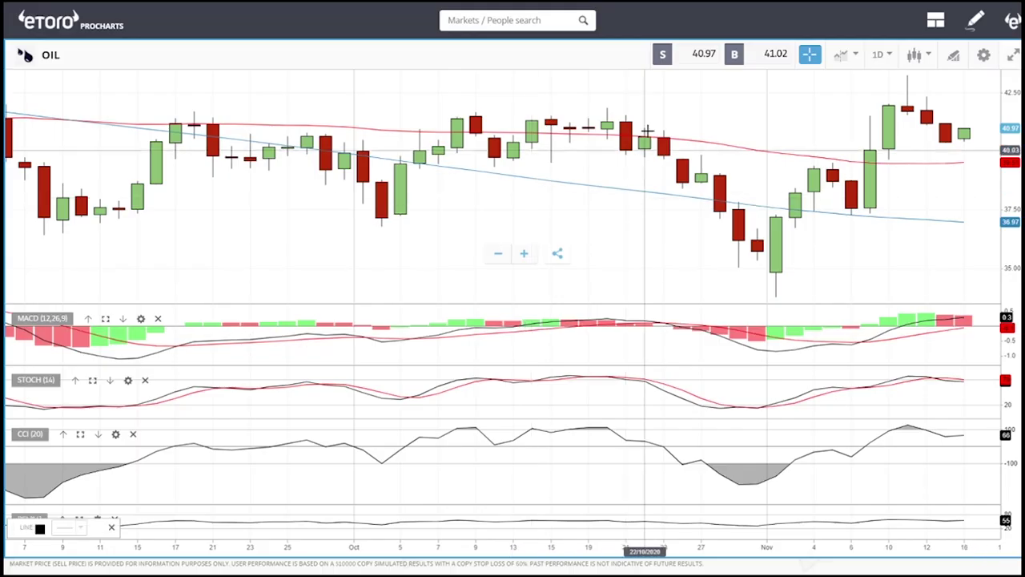
click(657, 124)
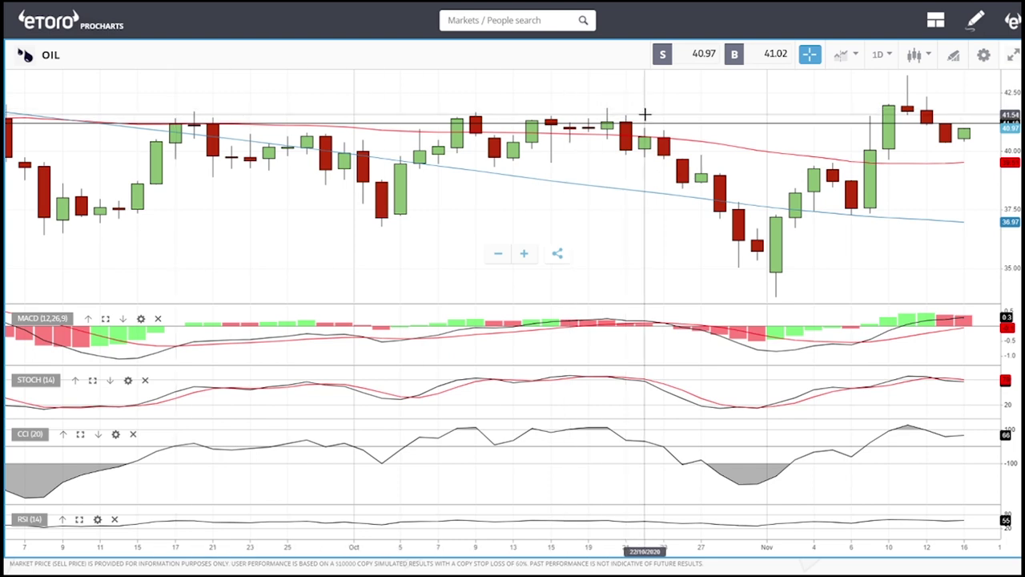
Switch the OIL chart to the 4 Hour periodicity and view price action around the horizontal line
click(880, 55)
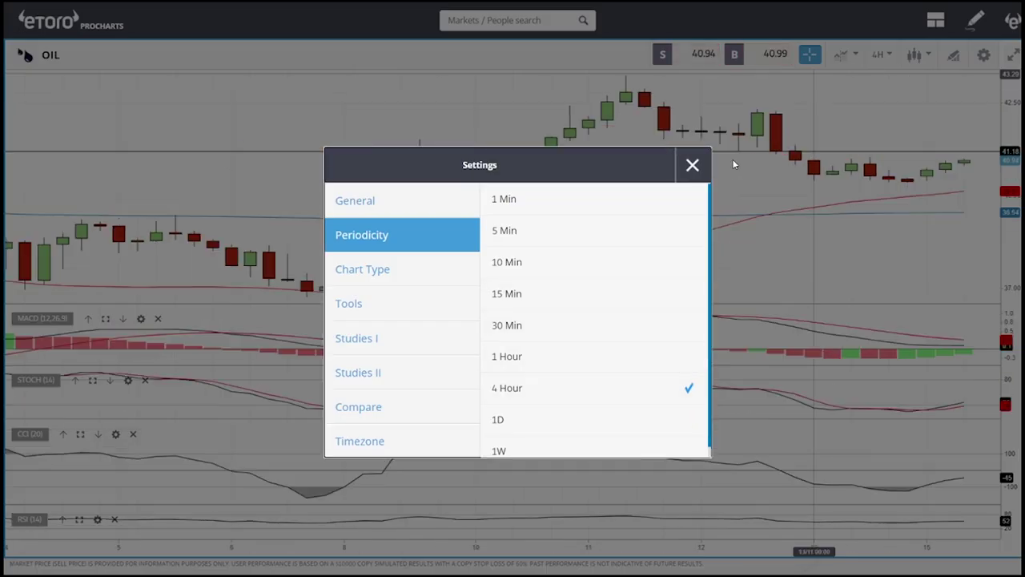
click(692, 165)
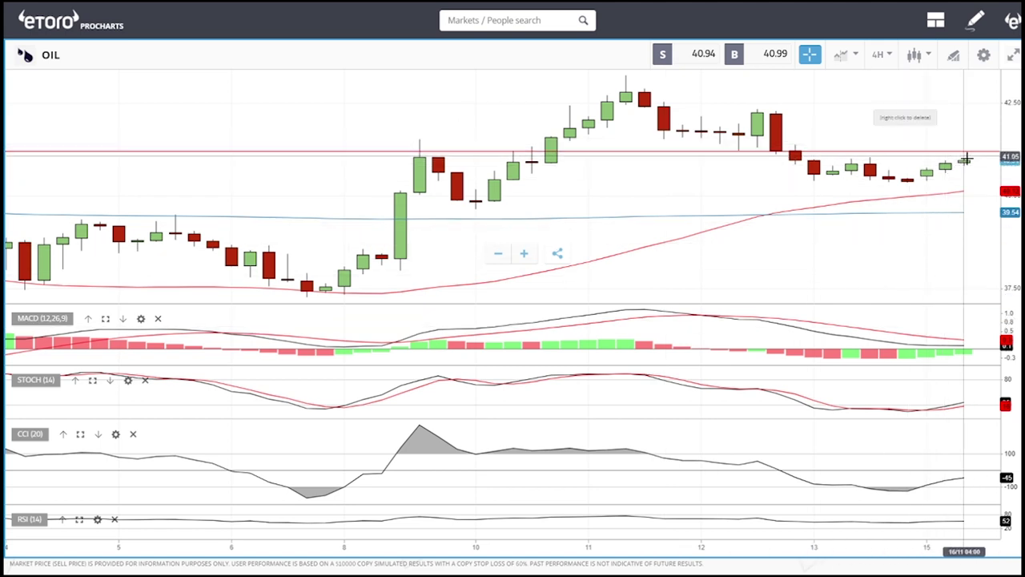
scroll(939, 234, down, 3)
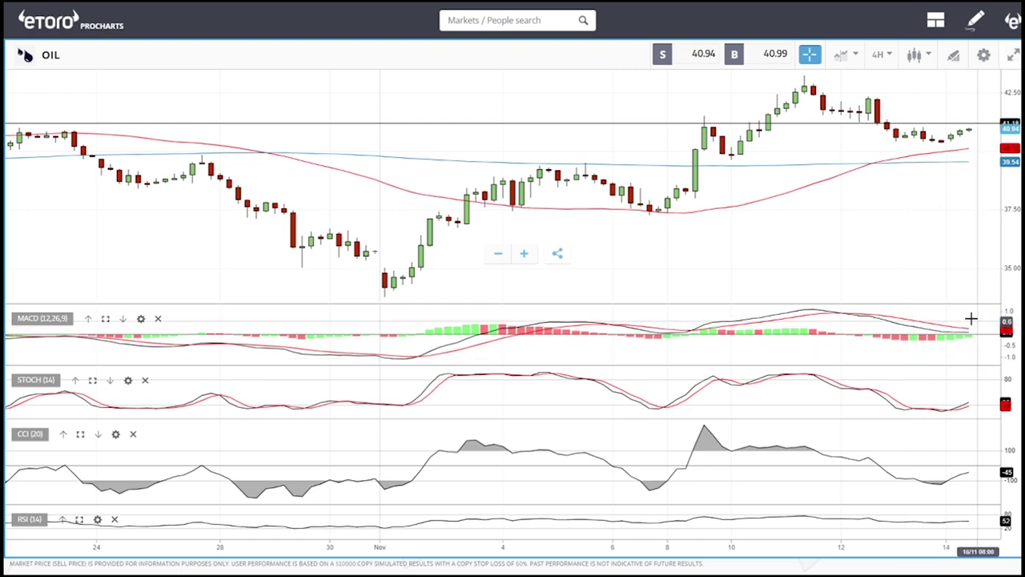
Set the OIL chart's periodicity to 1 Hour and view a longer stretch of its price history
click(882, 57)
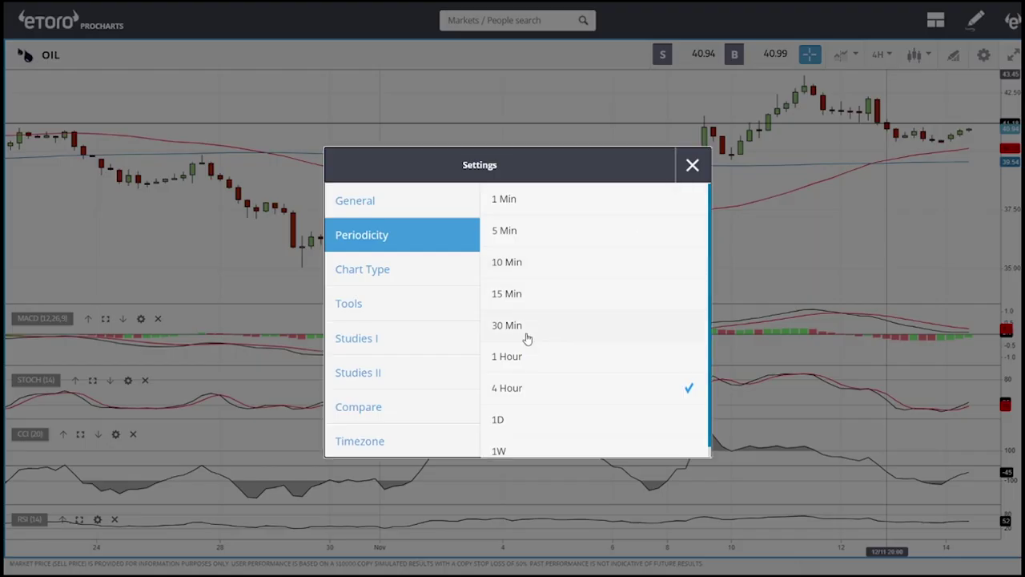
click(692, 165)
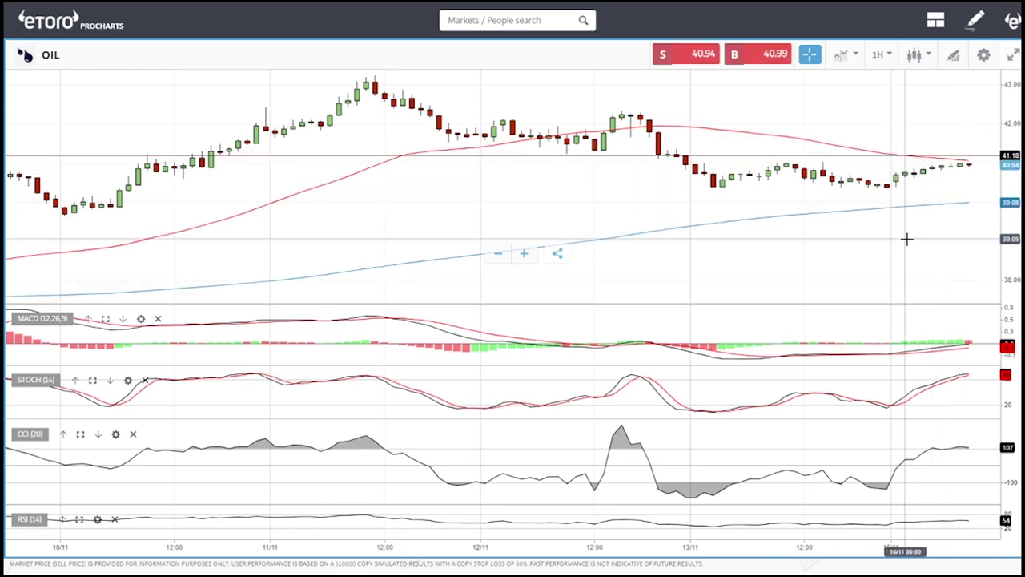
scroll(907, 239, down, 3)
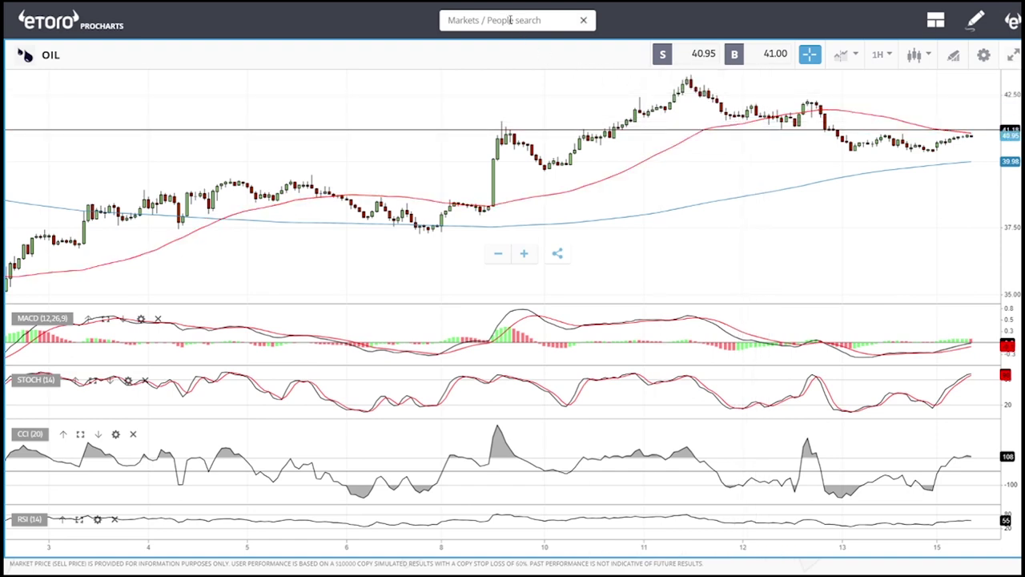
Restore the 1D periodicity on the OIL chart and view its latest candles
click(882, 61)
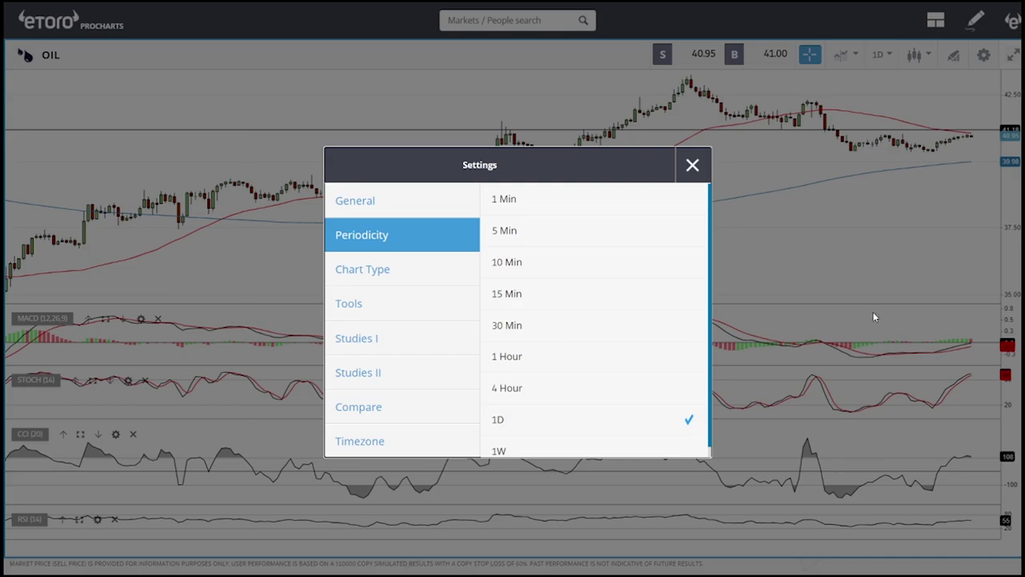
click(693, 166)
scroll(932, 217, up, 5)
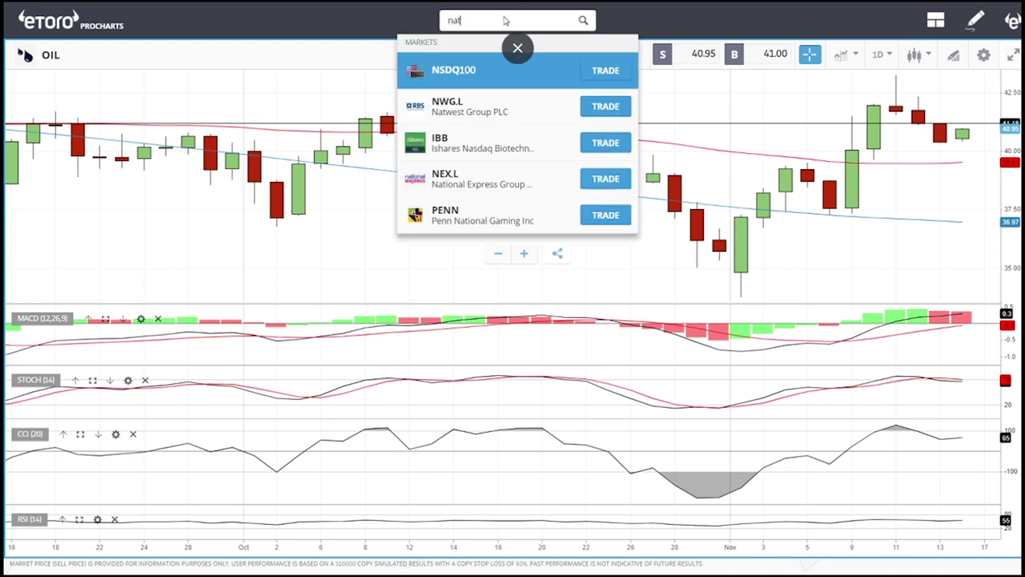
Search the markets for natural gas, open the NATGAS chart and examine its daily trend and indicators
click(487, 176)
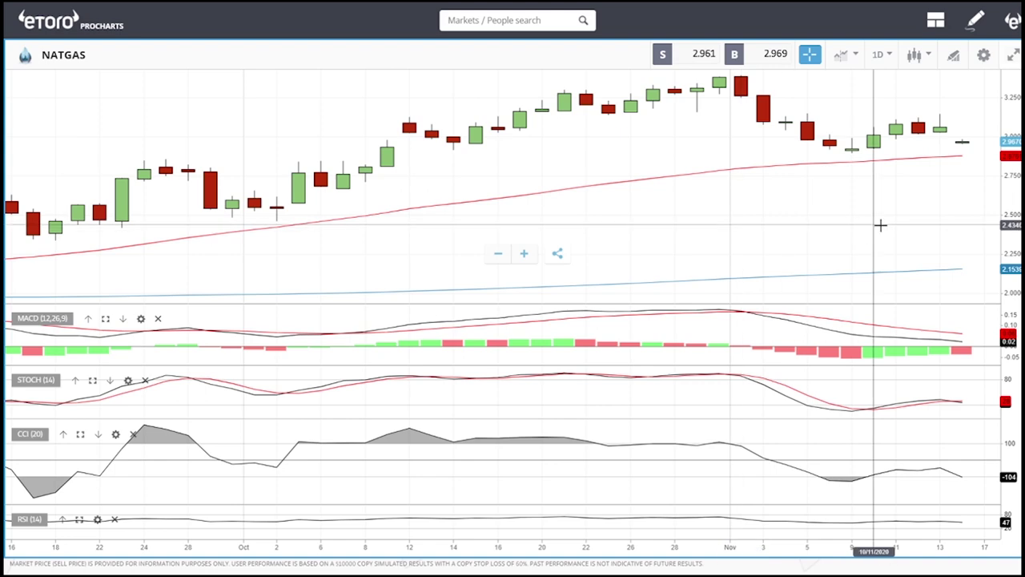
scroll(880, 226, down, 5)
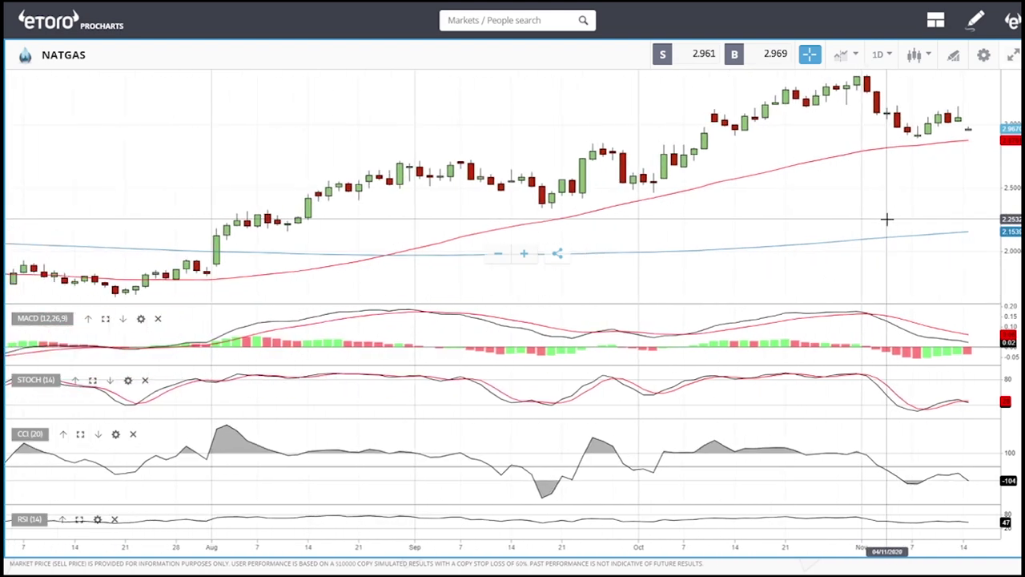
scroll(981, 198, up, 3)
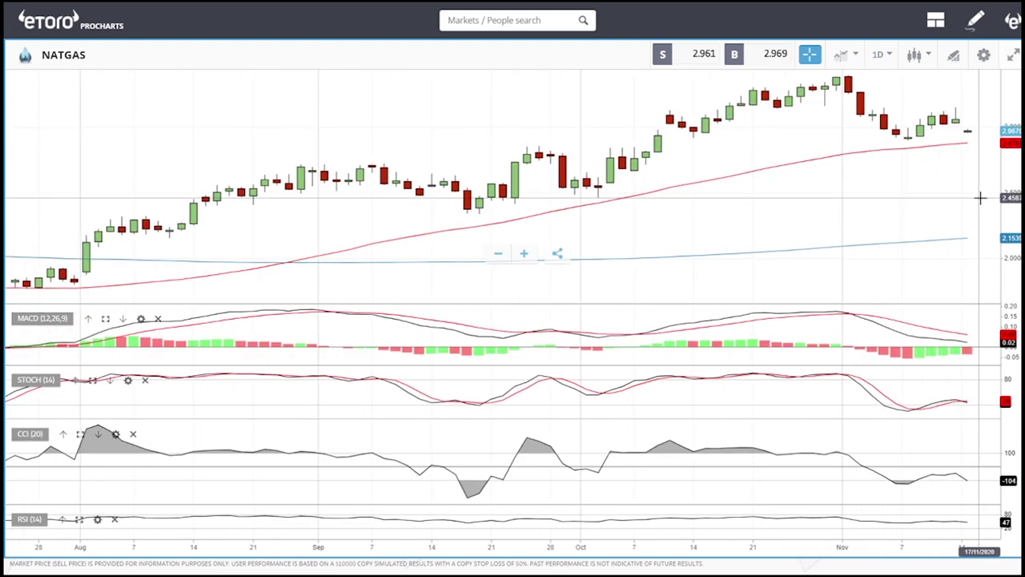
scroll(981, 198, down, 4)
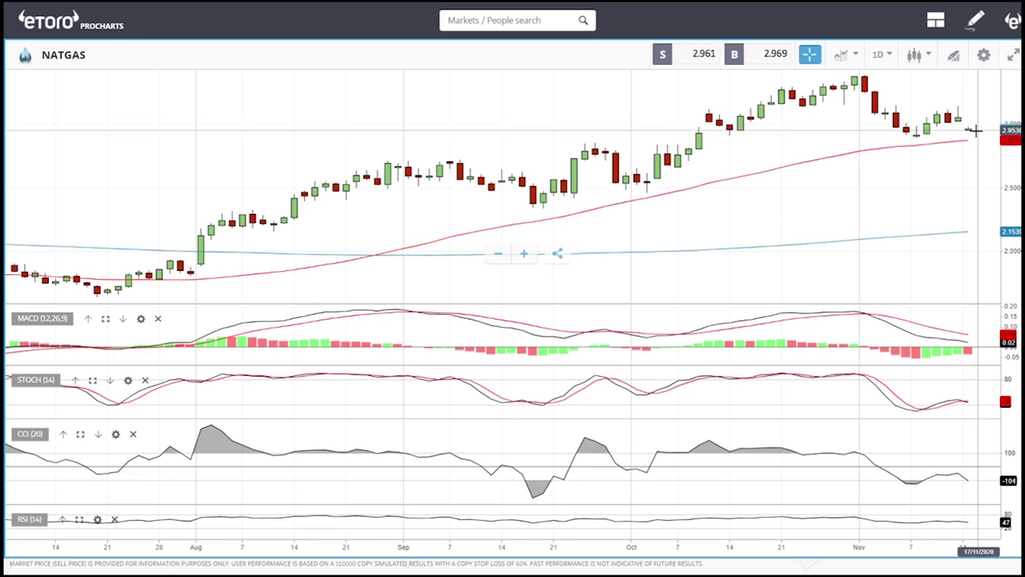
scroll(976, 125, up, 4)
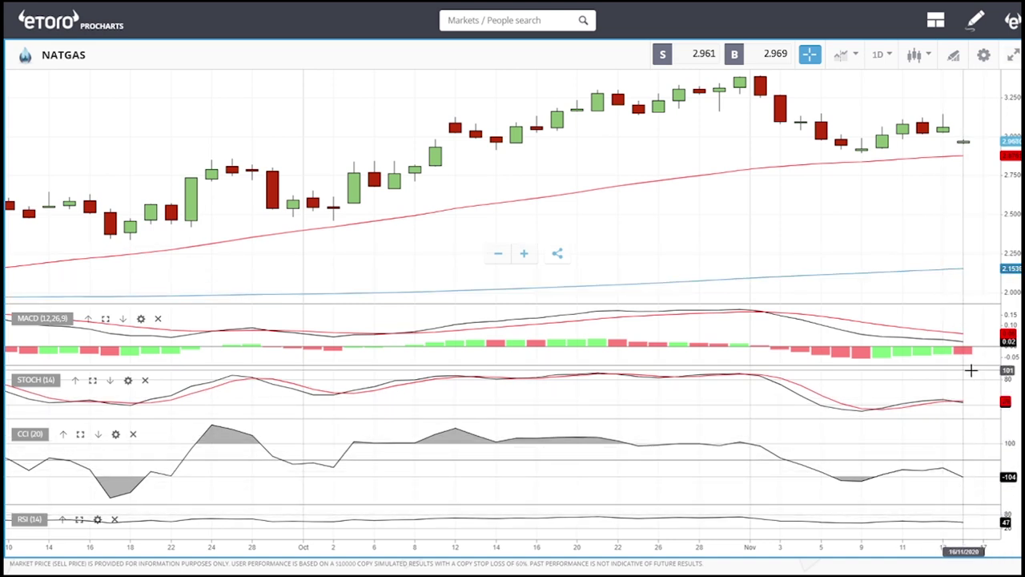
Change the NATGAS chart's periodicity to 4 Hour
click(884, 54)
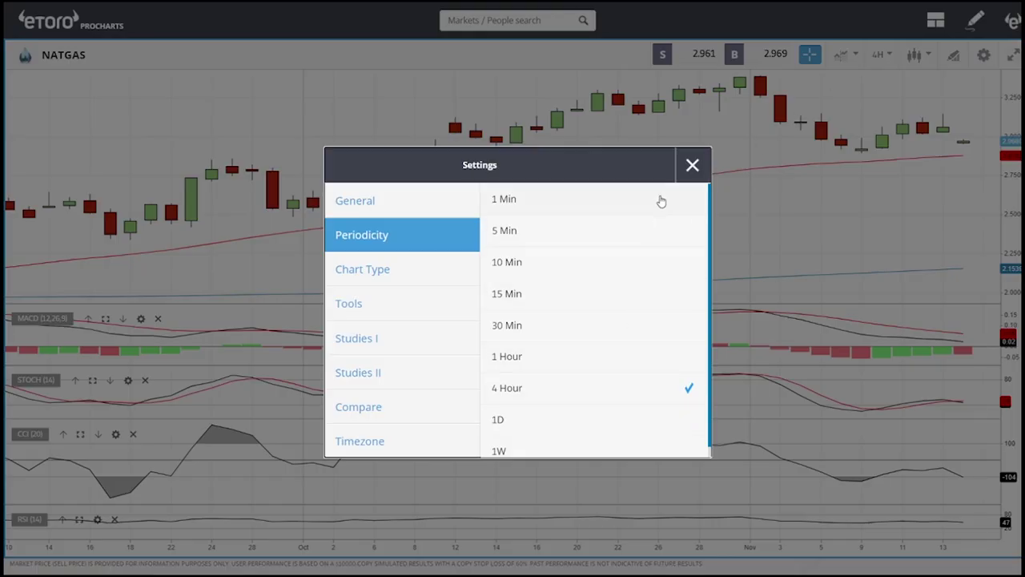
click(691, 167)
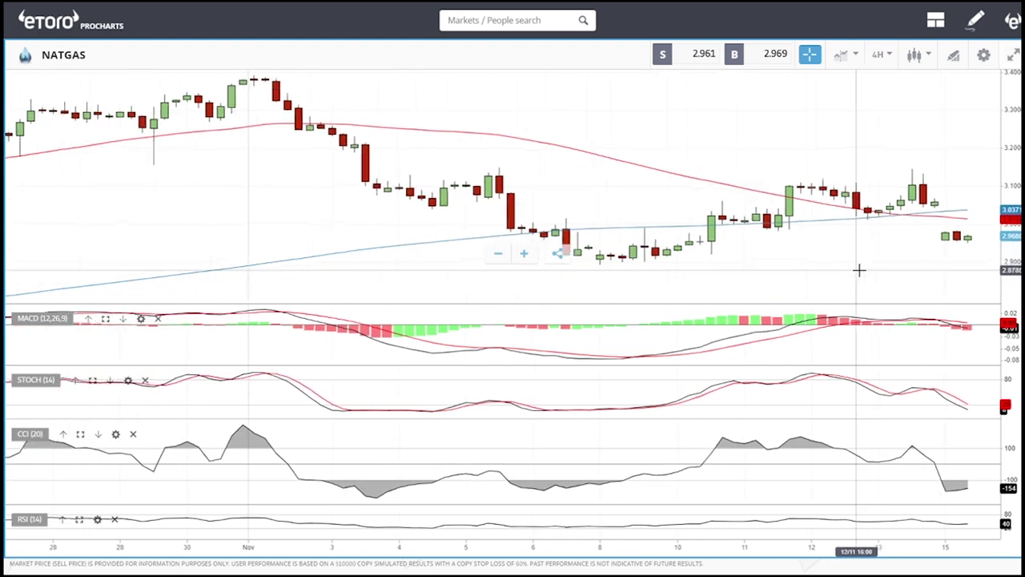
Set the NATGAS chart's periodicity to 1 Hour and view a longer stretch of its price history
scroll(859, 269, down, 1)
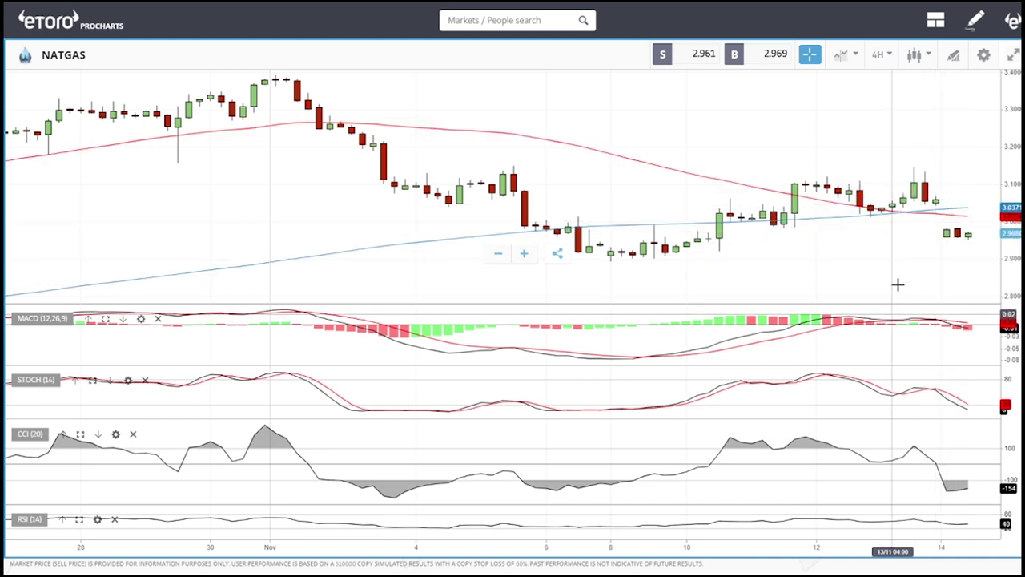
click(878, 54)
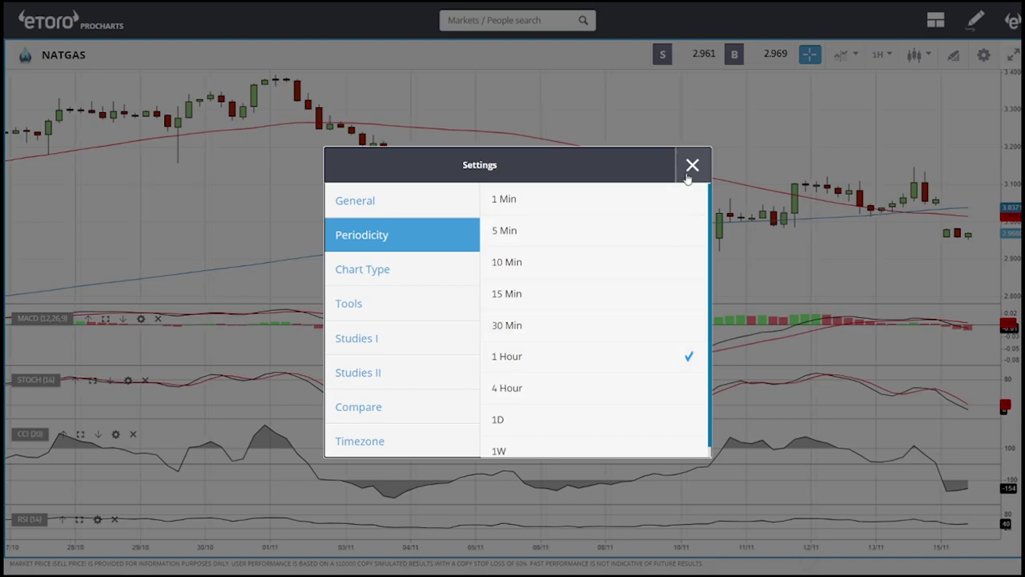
click(689, 171)
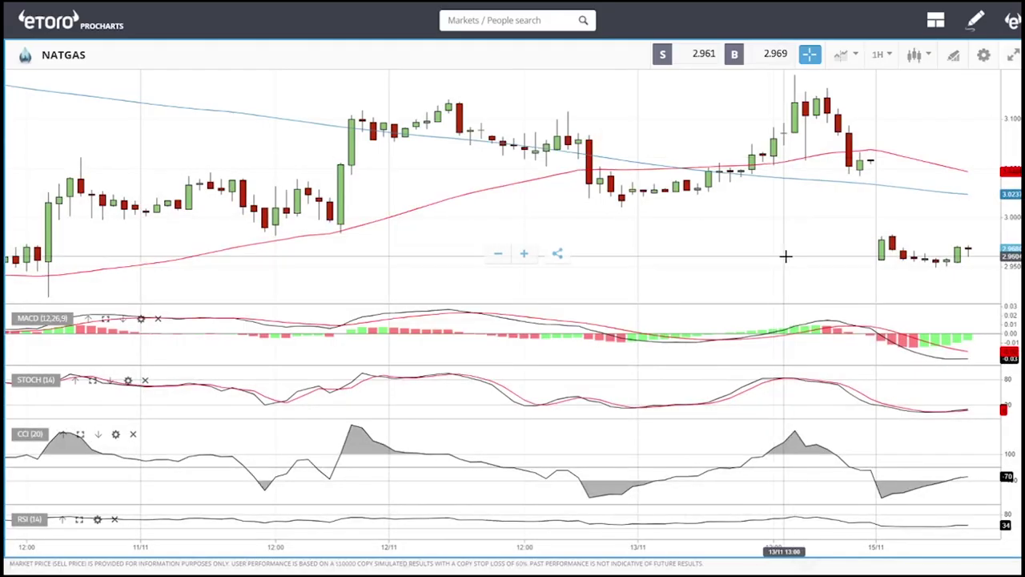
scroll(787, 261, down, 3)
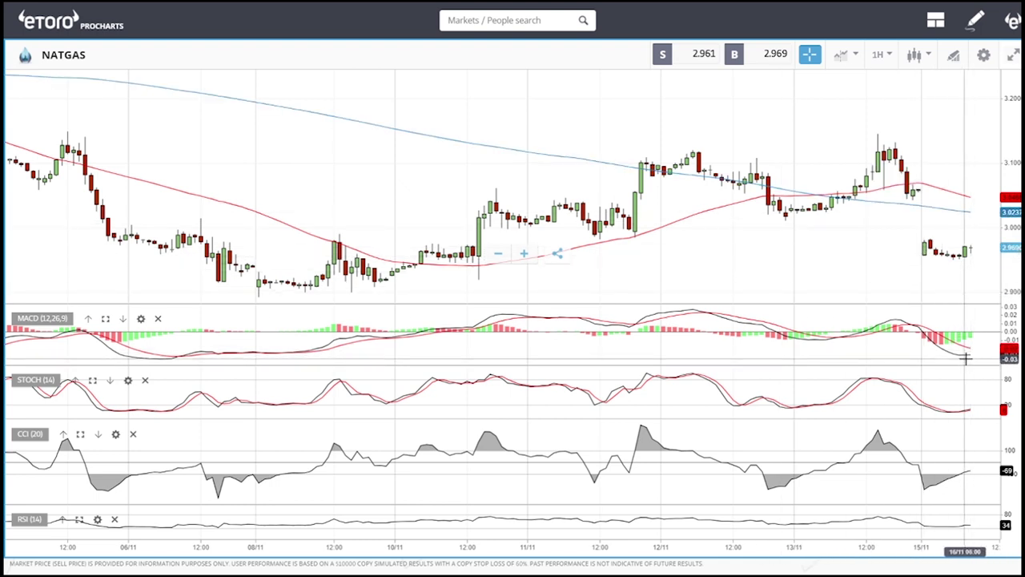
Restore the 4 Hour periodicity on the NATGAS chart and examine its latest candles and indicators
click(879, 56)
click(539, 391)
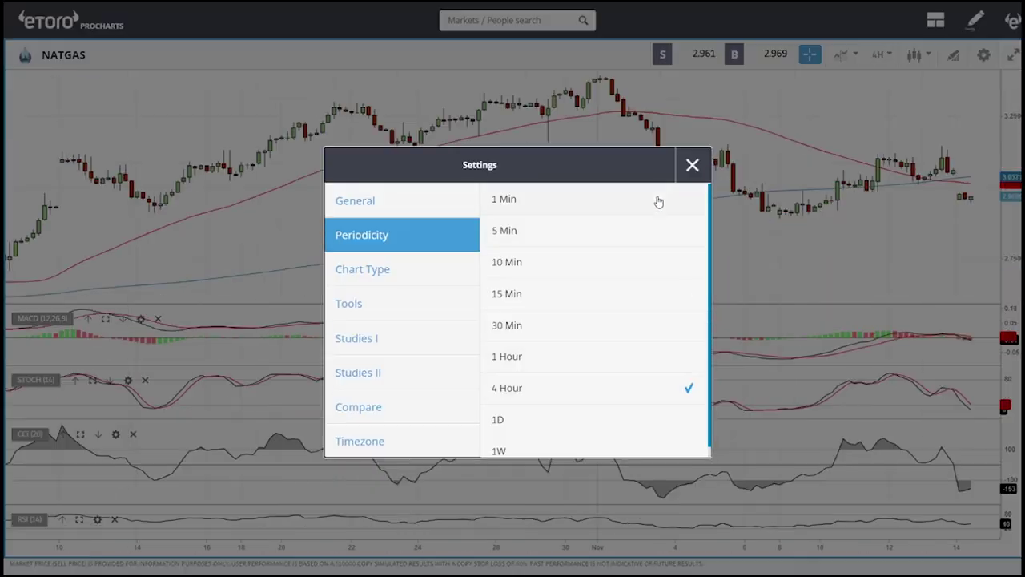
click(692, 165)
scroll(970, 352, up, 6)
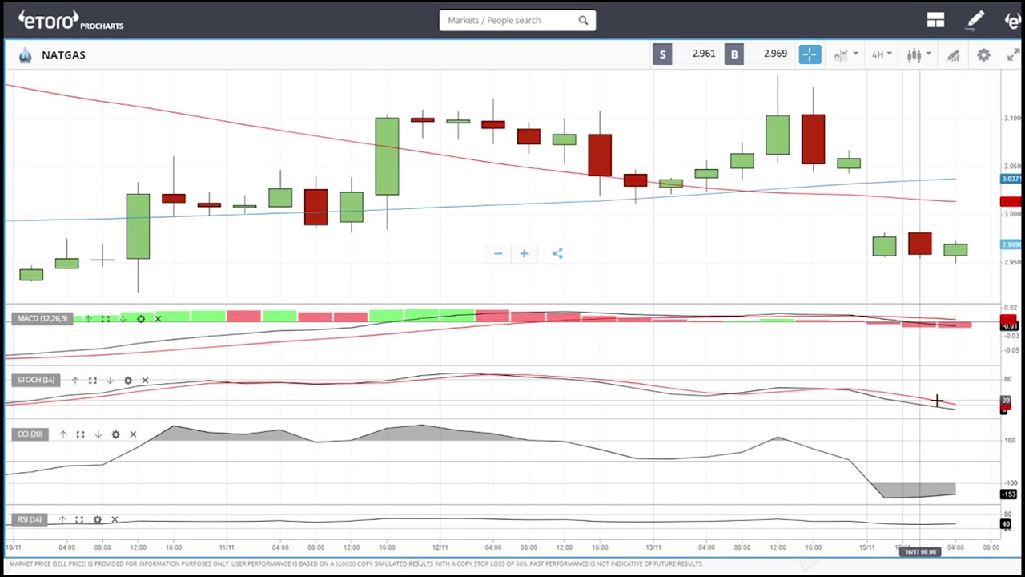
scroll(937, 399, down, 8)
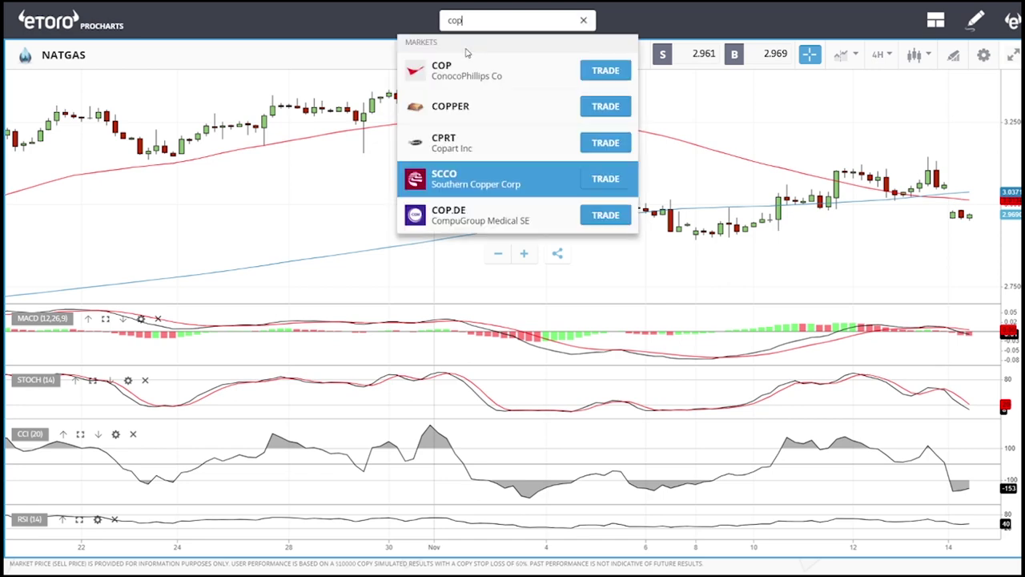
Search the markets for "cop", open the COPPER chart and examine its trend at 1D periodicity
click(449, 105)
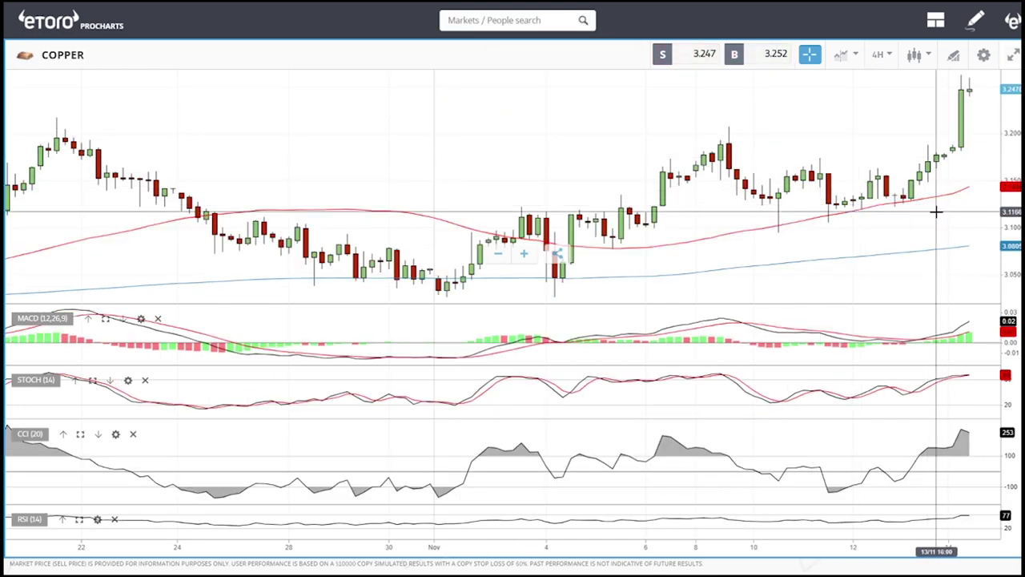
click(881, 56)
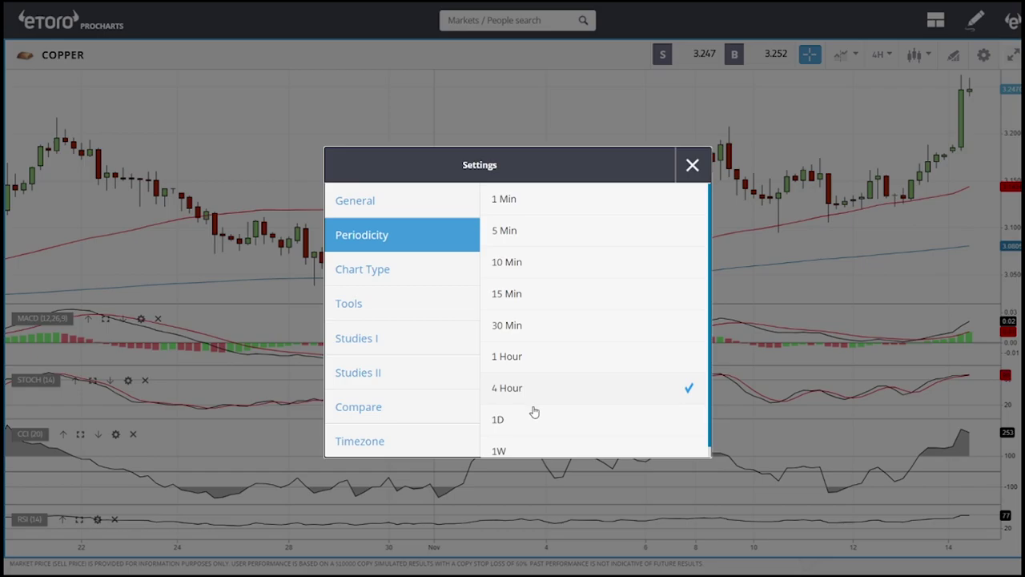
click(692, 165)
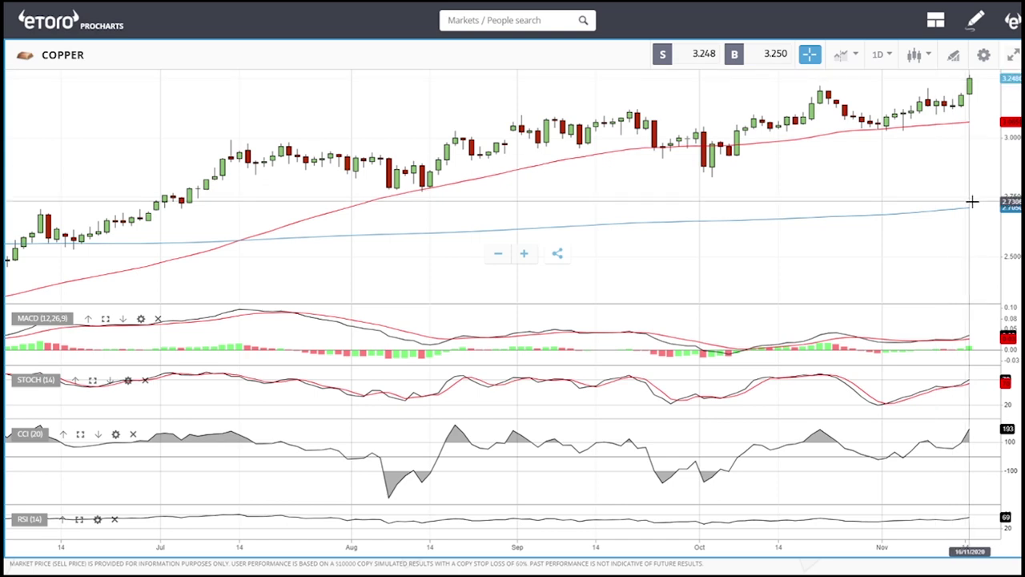
scroll(973, 201, up, 4)
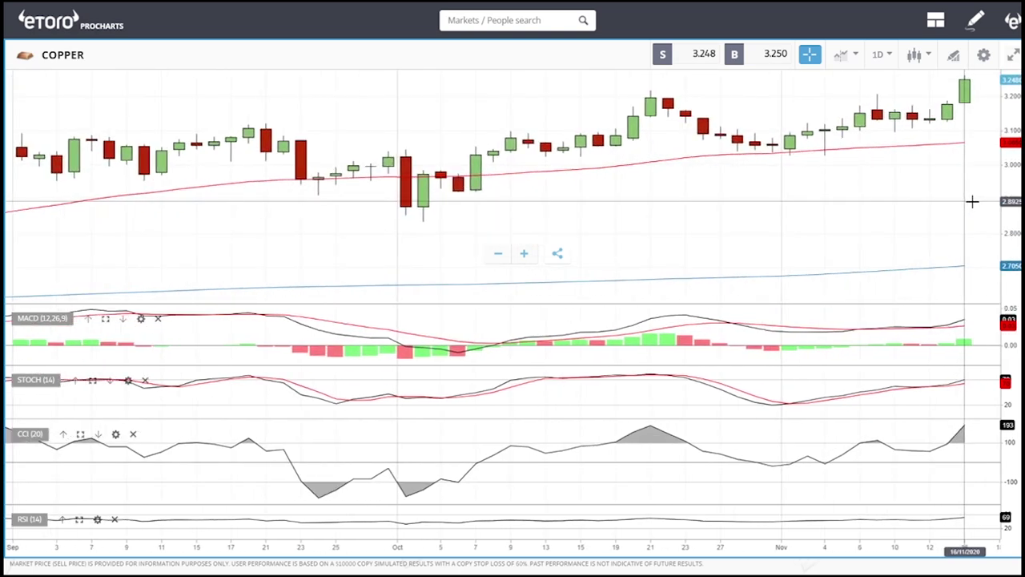
scroll(973, 201, down, 4)
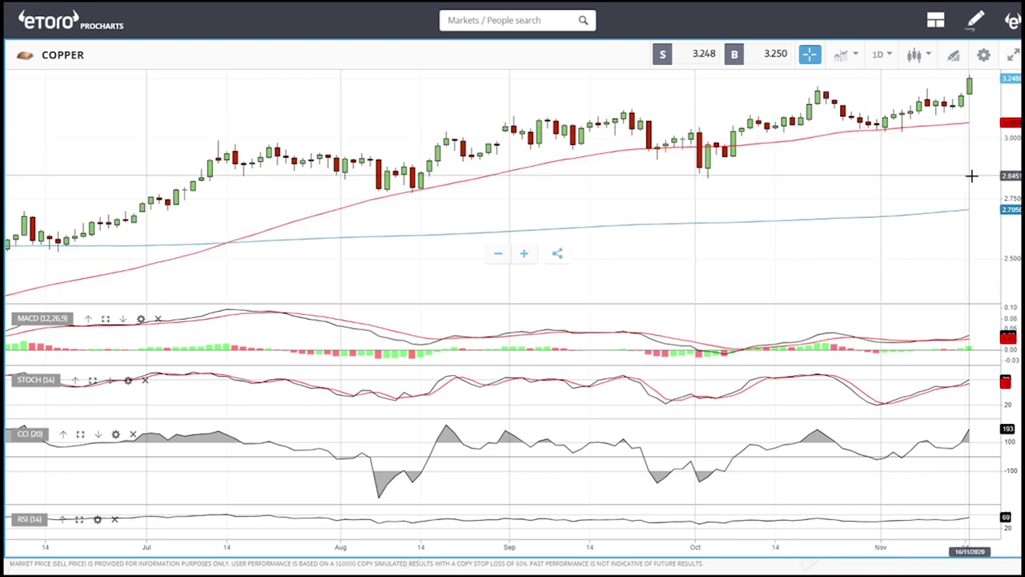
Review the COPPER chart at 1 Hour periodicity and return it to 1D
click(883, 56)
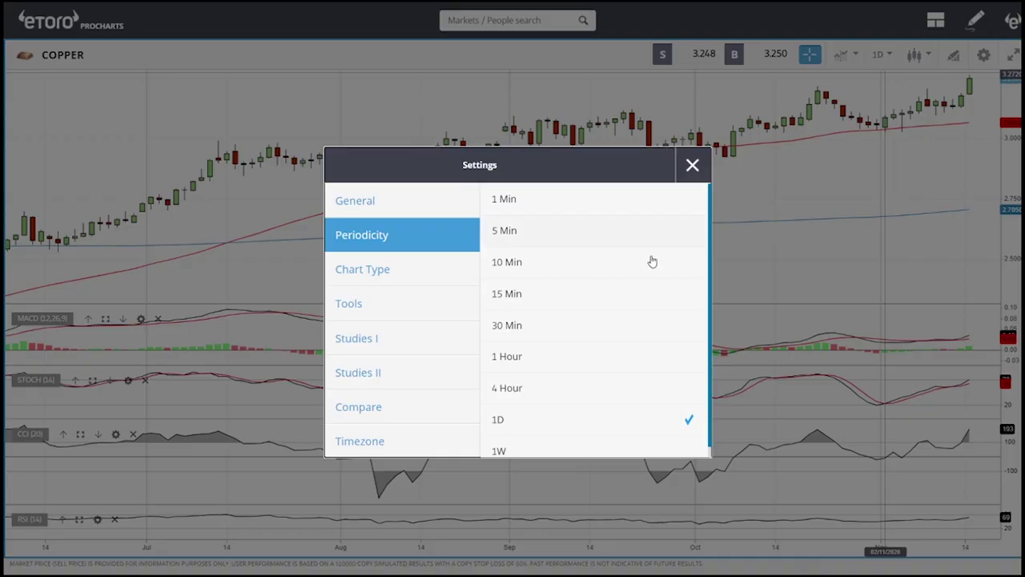
click(693, 164)
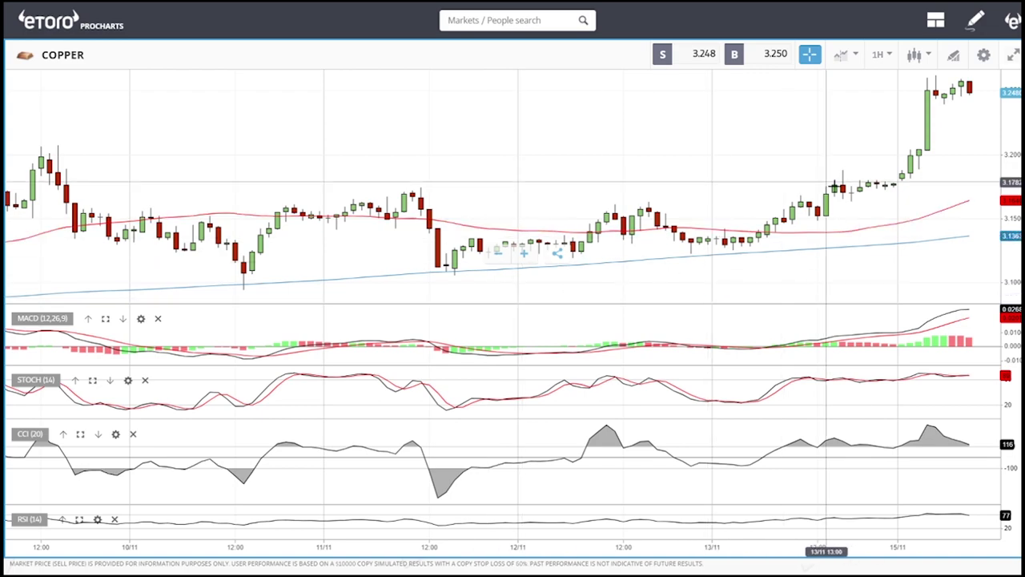
click(881, 56)
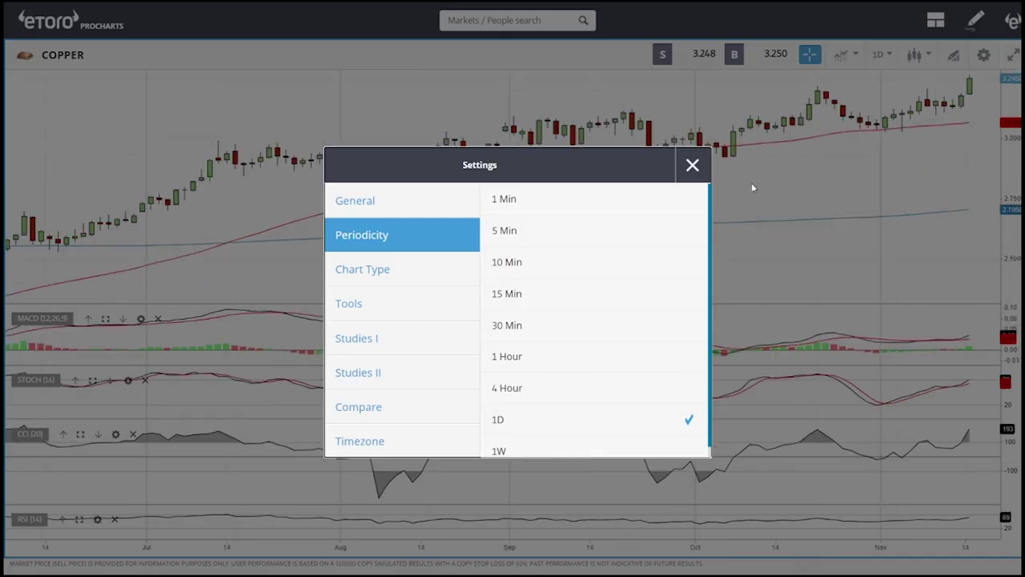
click(692, 165)
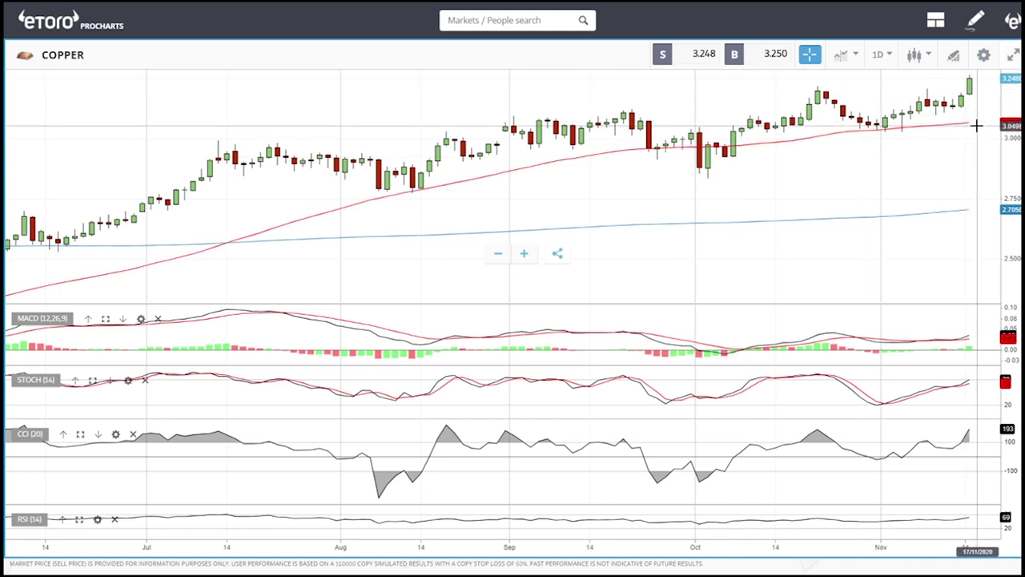
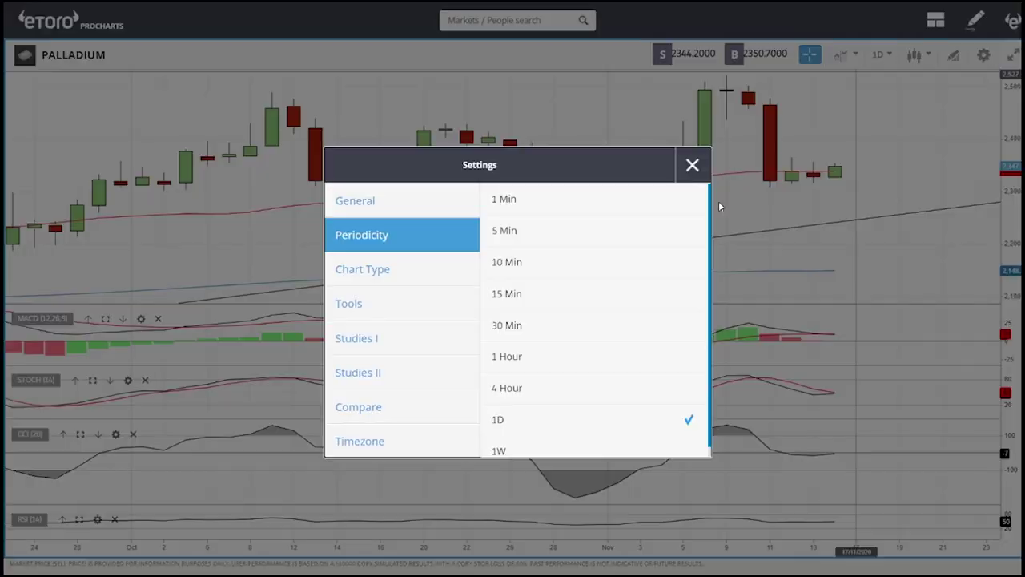
Set the PALLADIUM chart's periodicity to 4 Hour and view more of its price history with the rising trendline
click(553, 387)
click(692, 165)
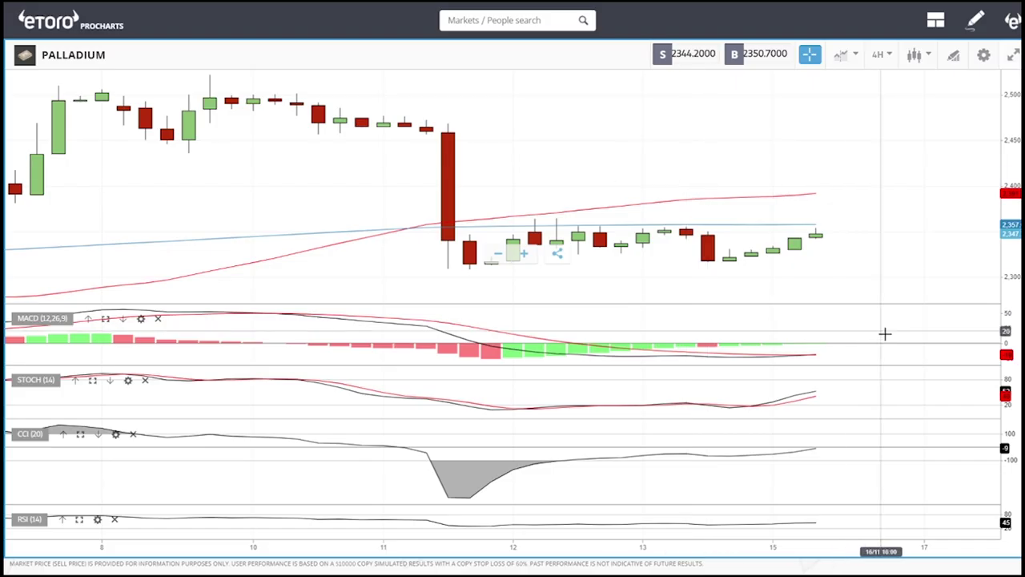
scroll(876, 330, down, 5)
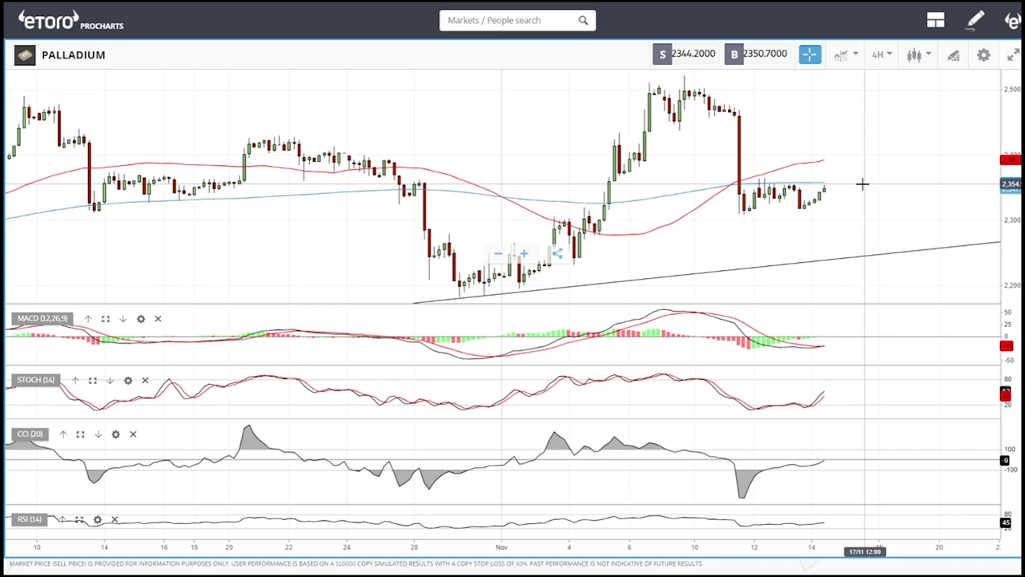
Change the PALLADIUM chart's periodicity to 1 Hour
click(882, 55)
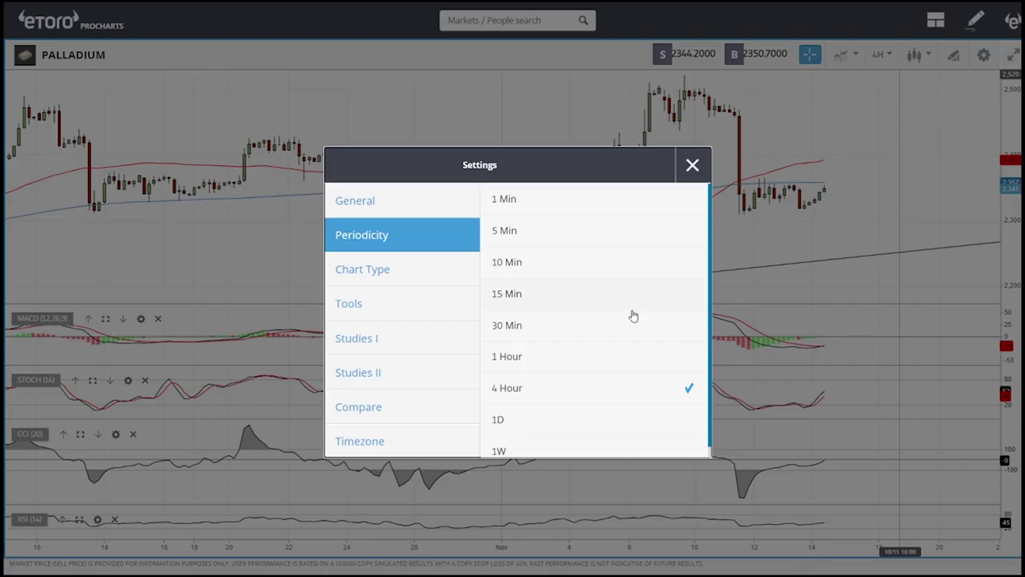
click(544, 356)
click(693, 165)
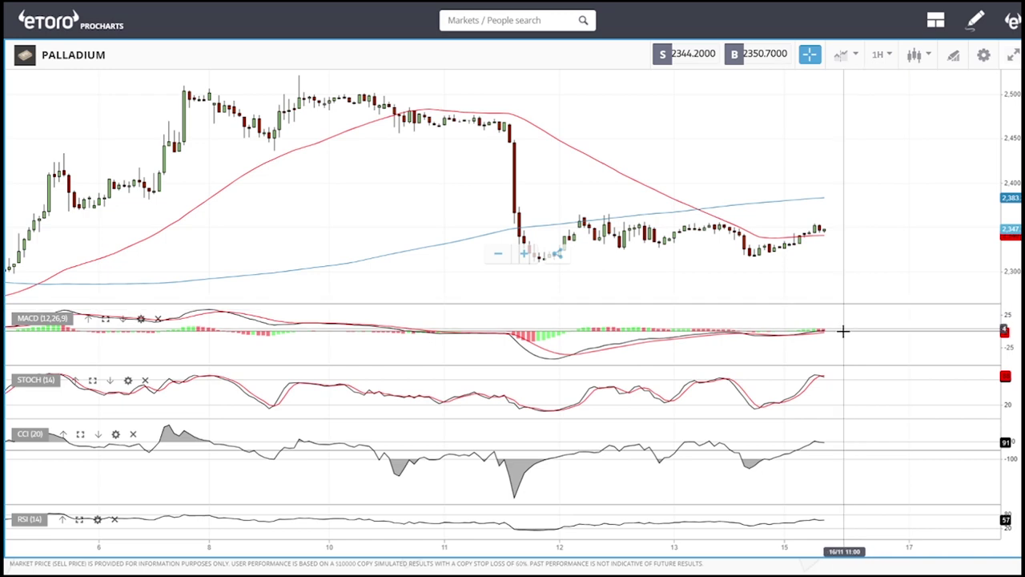
Restore the 4 Hour periodicity on the PALLADIUM chart and examine its candles against the rising trendline back to August
click(885, 54)
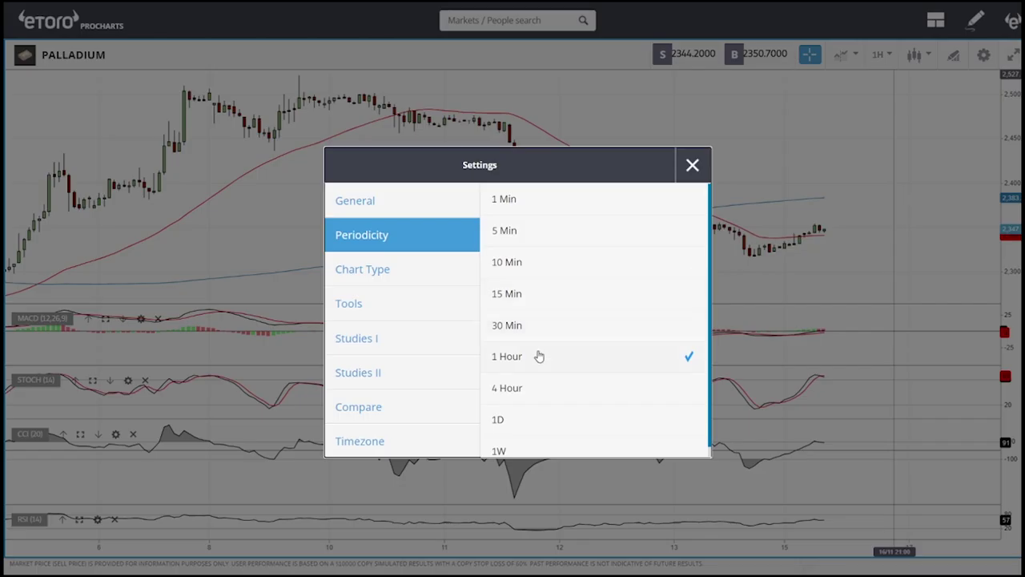
click(702, 168)
scroll(875, 212, up, 3)
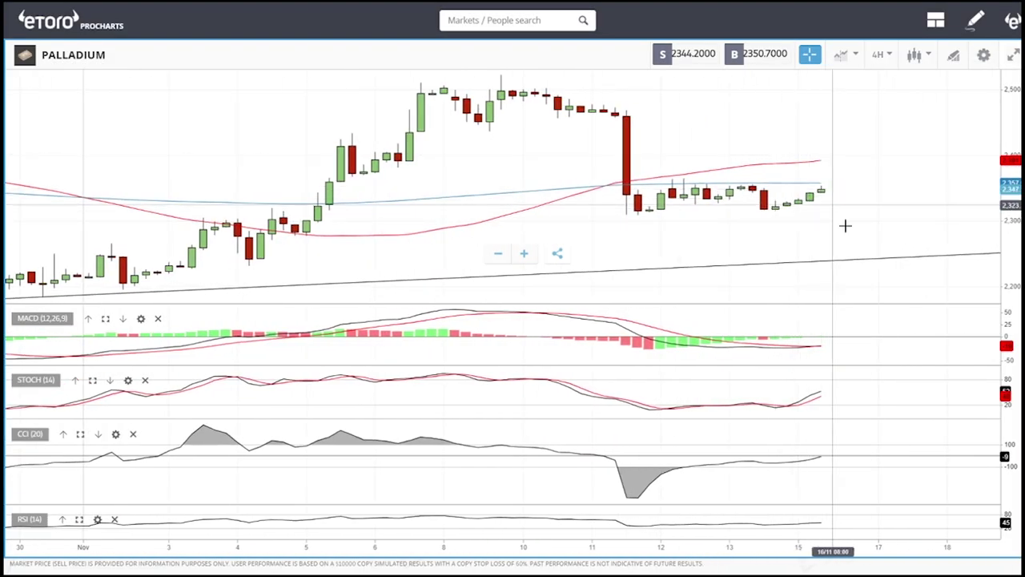
scroll(889, 238, down, 3)
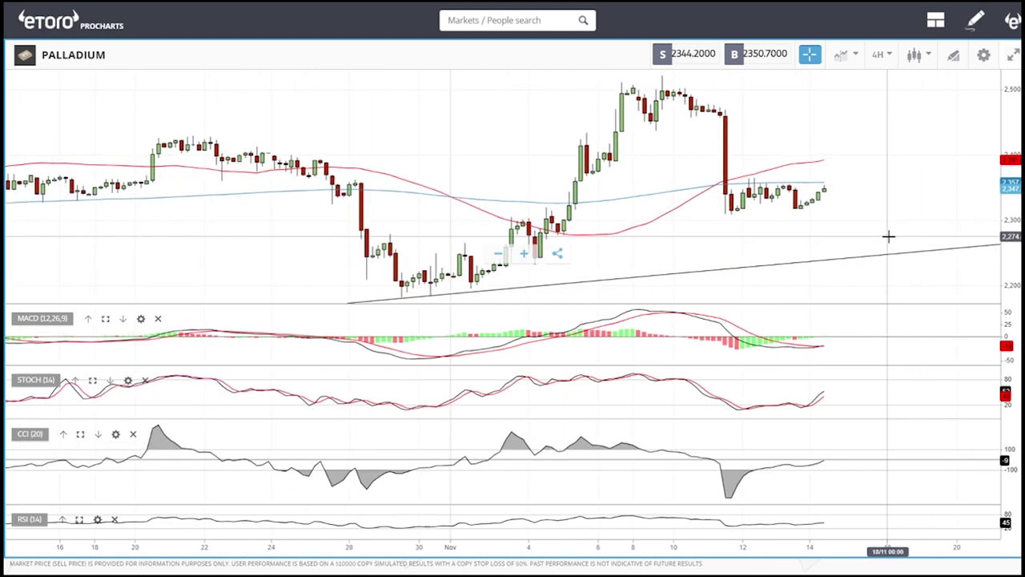
scroll(889, 237, down, 2)
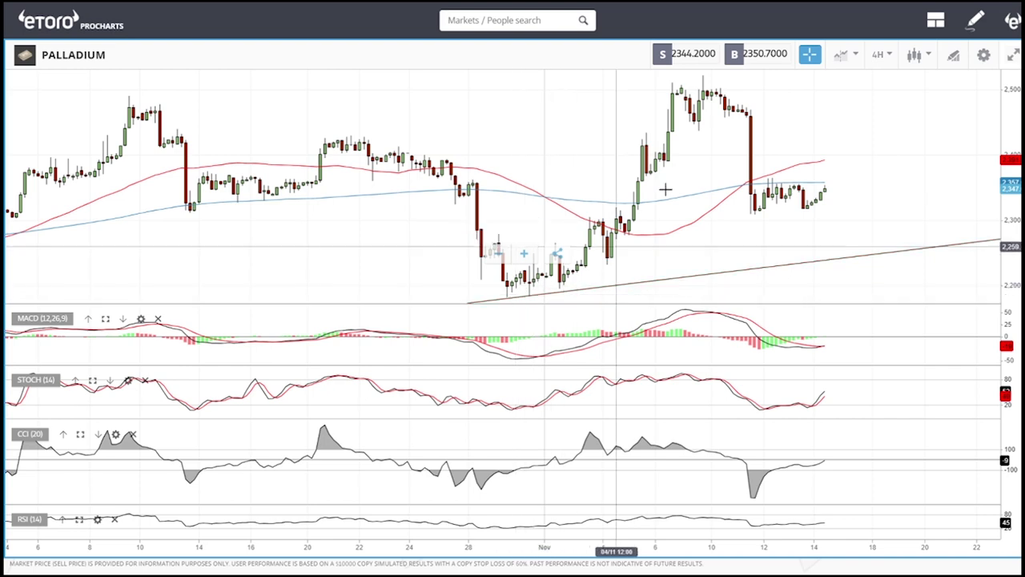
scroll(864, 173, down, 3)
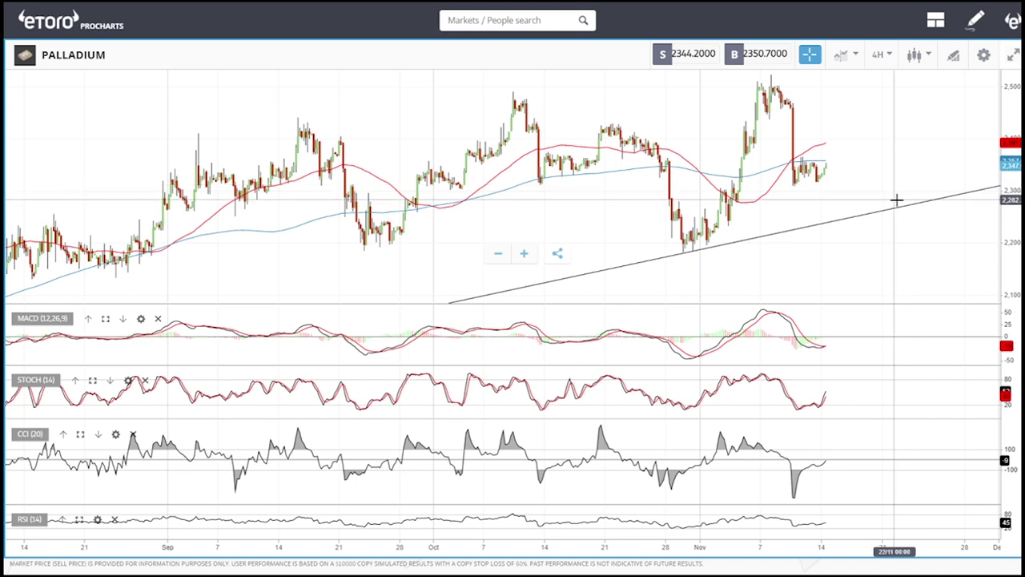
Search the markets for gold, open the GOLD chart and view its recent candles against the moving averages
click(501, 24)
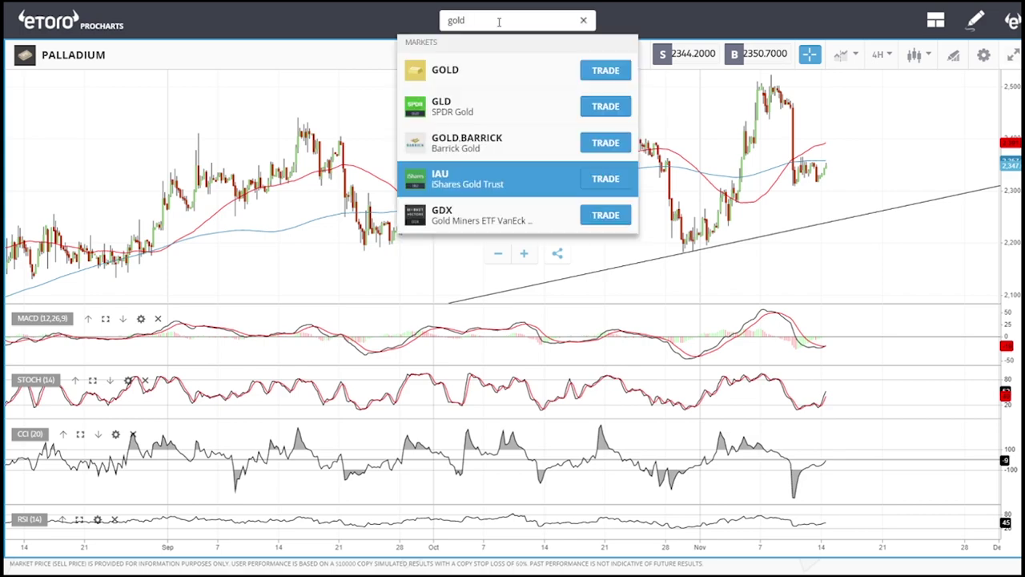
click(481, 69)
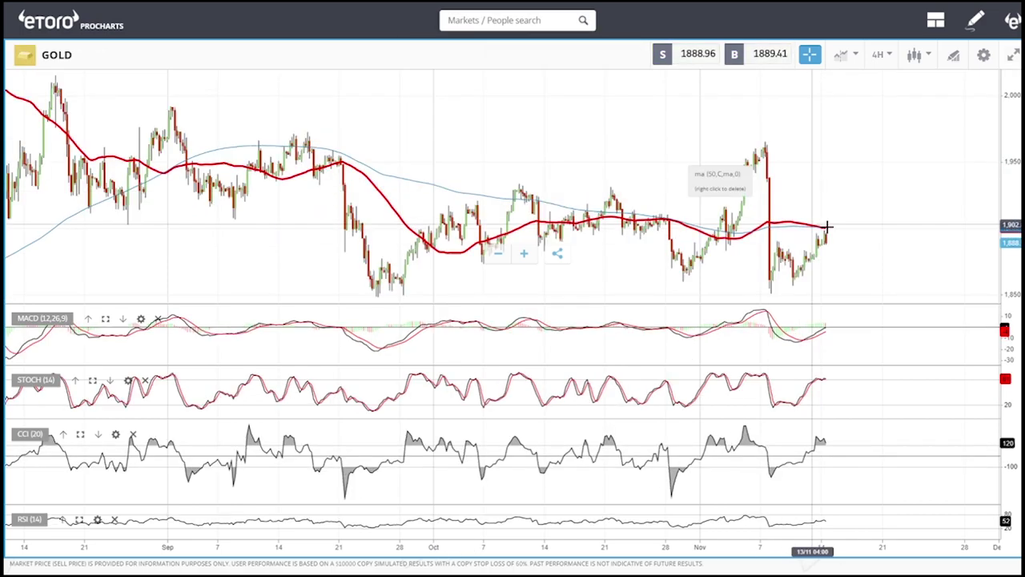
scroll(849, 238, up, 5)
Set the GOLD chart's periodicity to 1D and examine its latest candles and longer price history
click(879, 55)
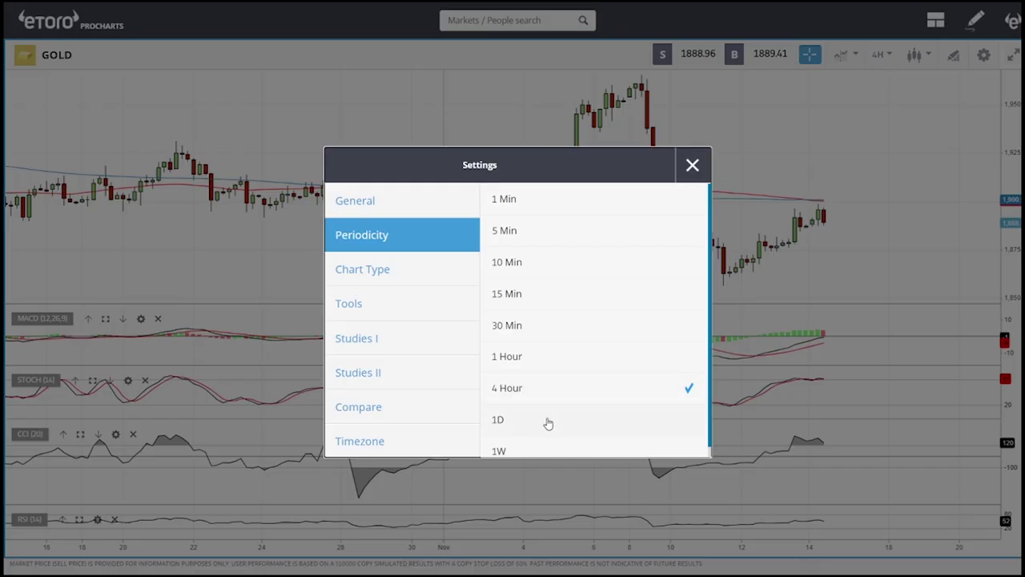
click(692, 165)
scroll(837, 185, up, 5)
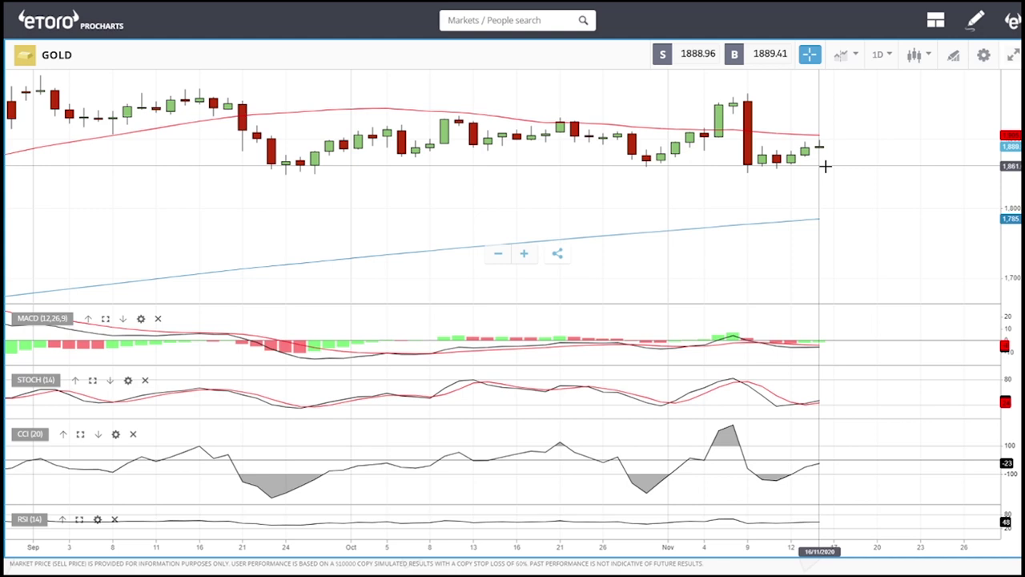
scroll(860, 201, down, 5)
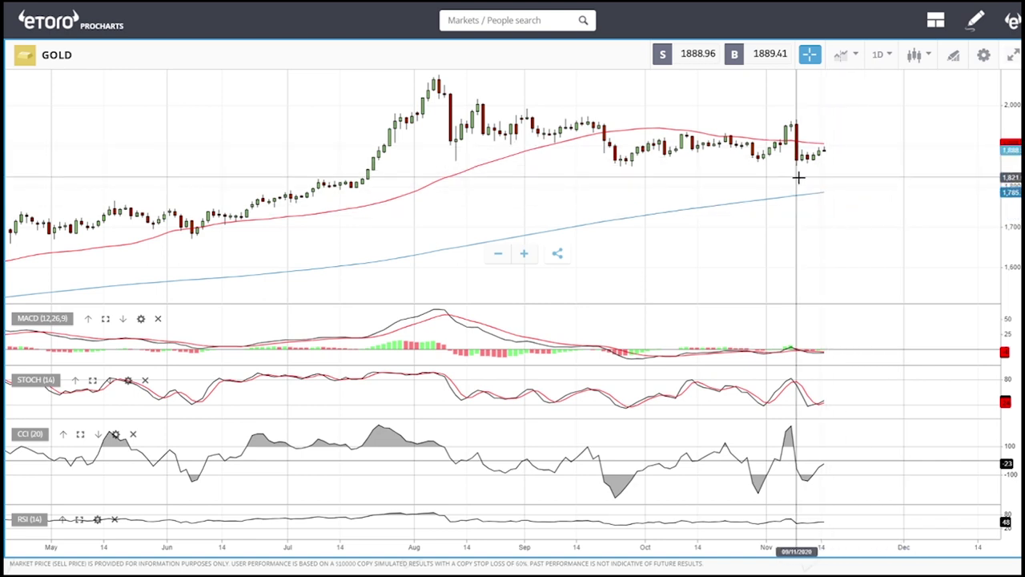
Search the markets for "sil", open the SILVER chart and examine its daily trend and indicators
click(497, 24)
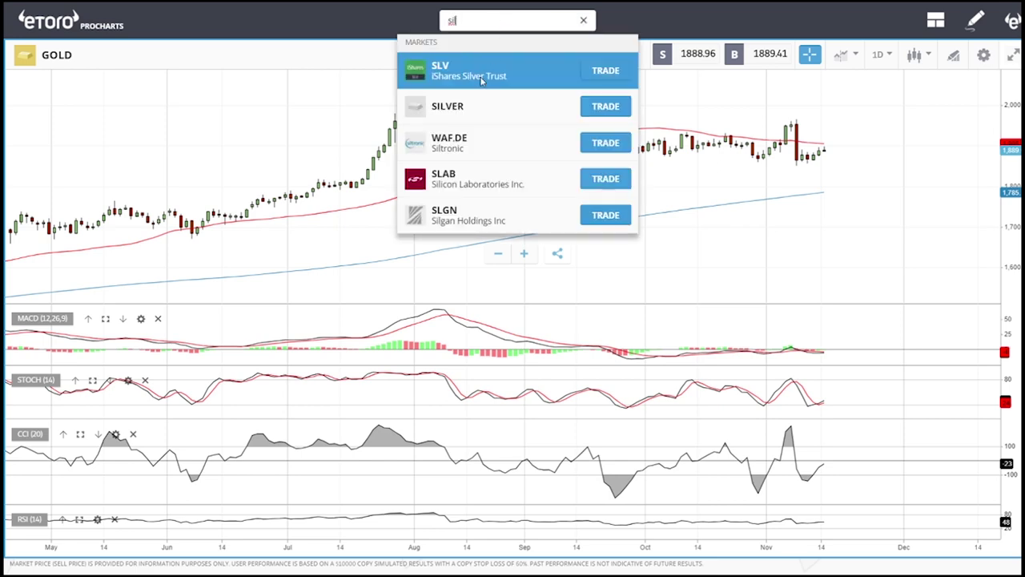
click(481, 106)
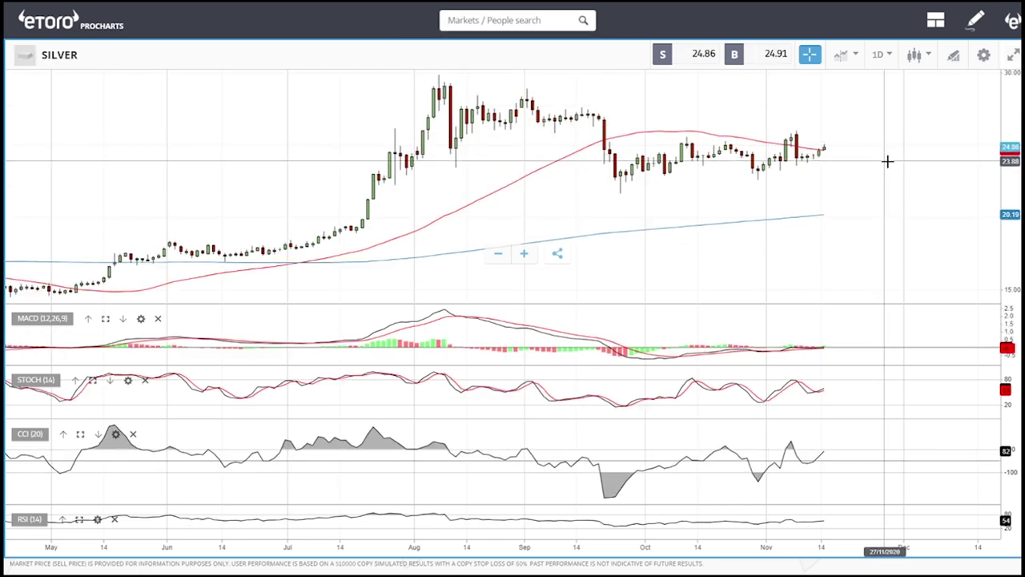
scroll(881, 192, up, 3)
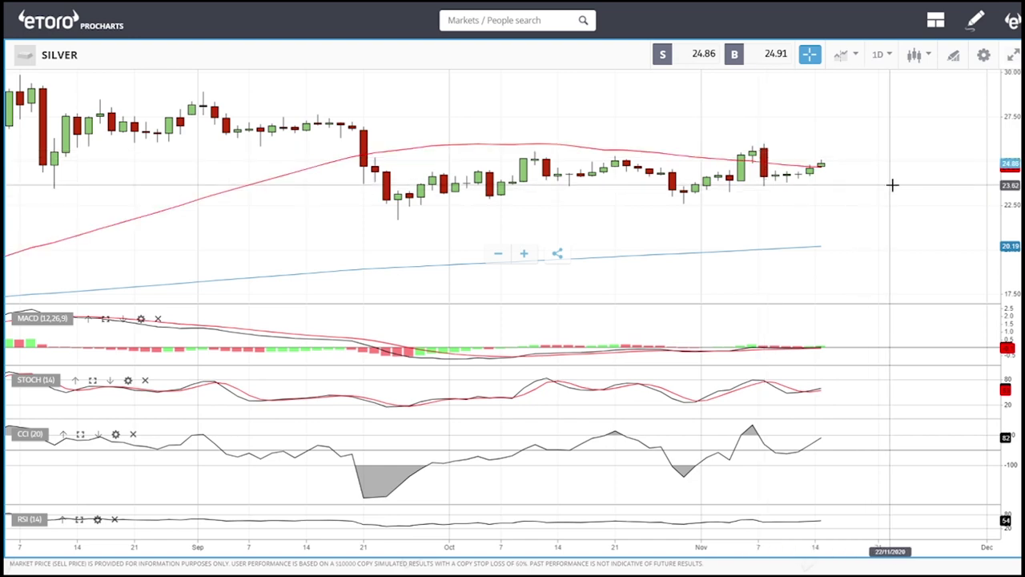
scroll(892, 185, down, 3)
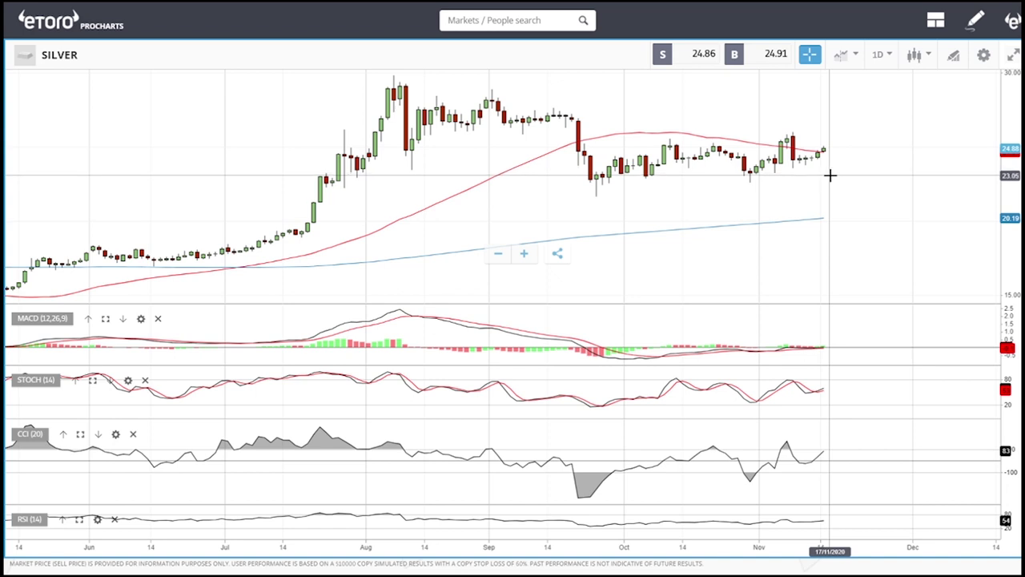
Draw a Fibonacci retracement on the daily SILVER chart from the March 2020 low to the August high
scroll(830, 174, down, 5)
click(953, 55)
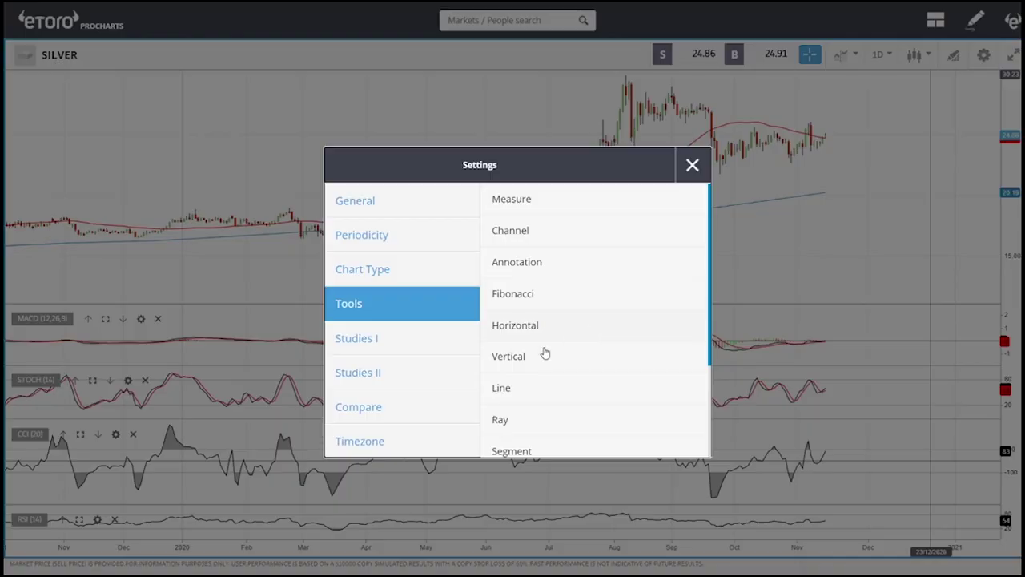
click(522, 301)
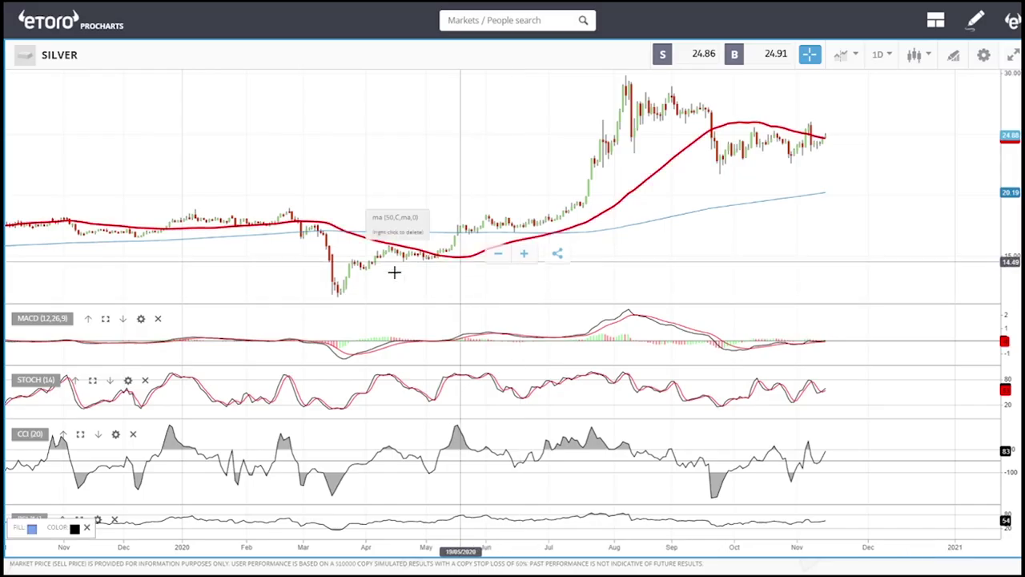
click(338, 291)
click(627, 78)
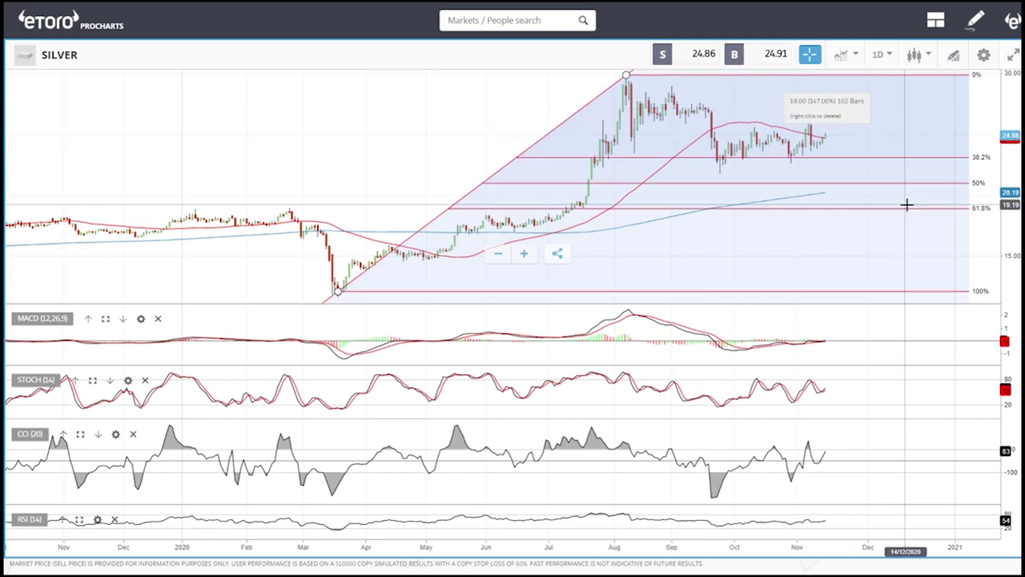
Examine the recent SILVER candles against the Fibonacci levels and delete the retracement from the chart
scroll(906, 240, up, 3)
scroll(906, 207, up, 2)
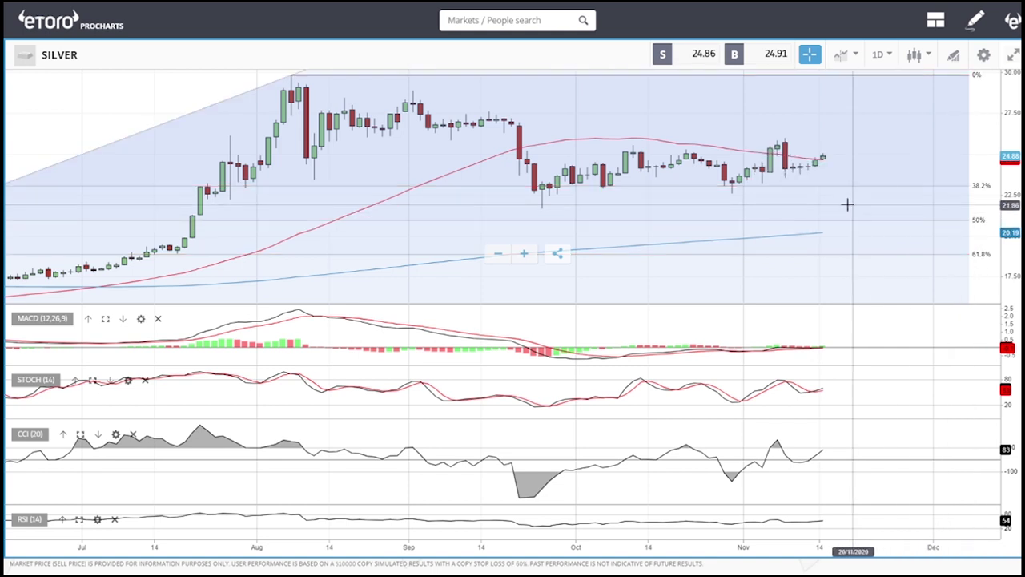
scroll(847, 270, down, 3)
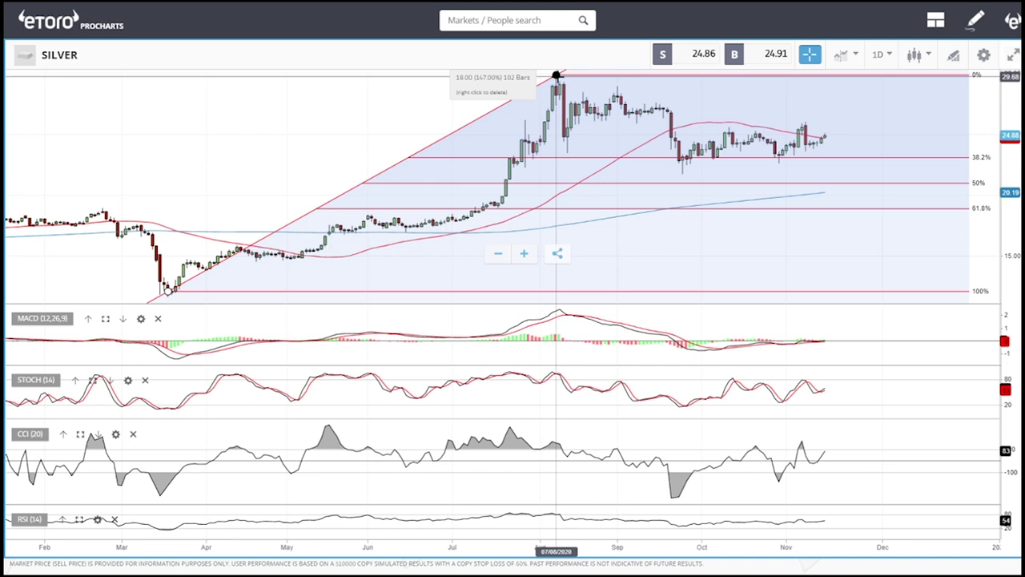
right_click(557, 76)
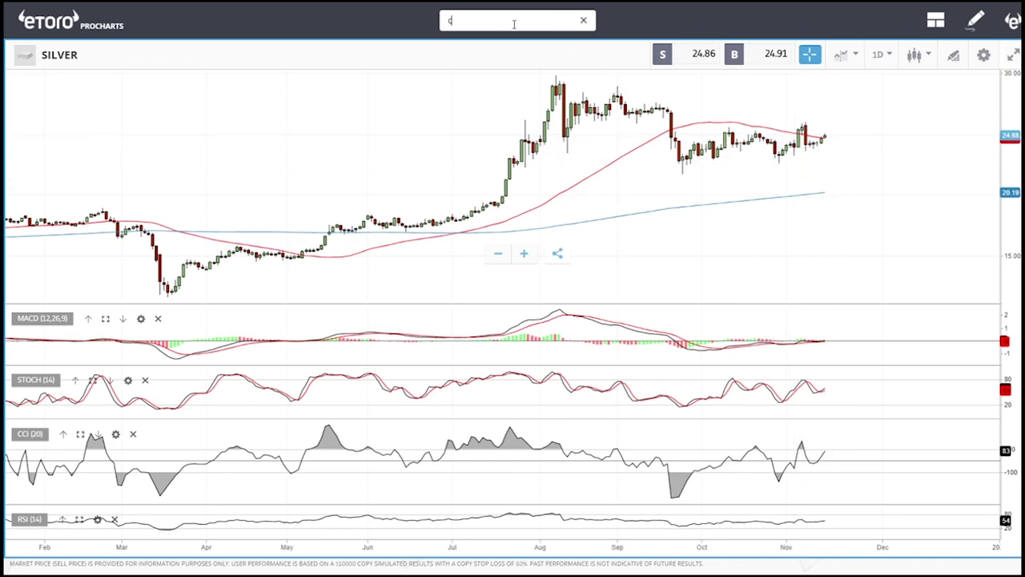
Search the markets for cocoa, open the COCOA chart and examine its daily candles against the moving averages
click(451, 176)
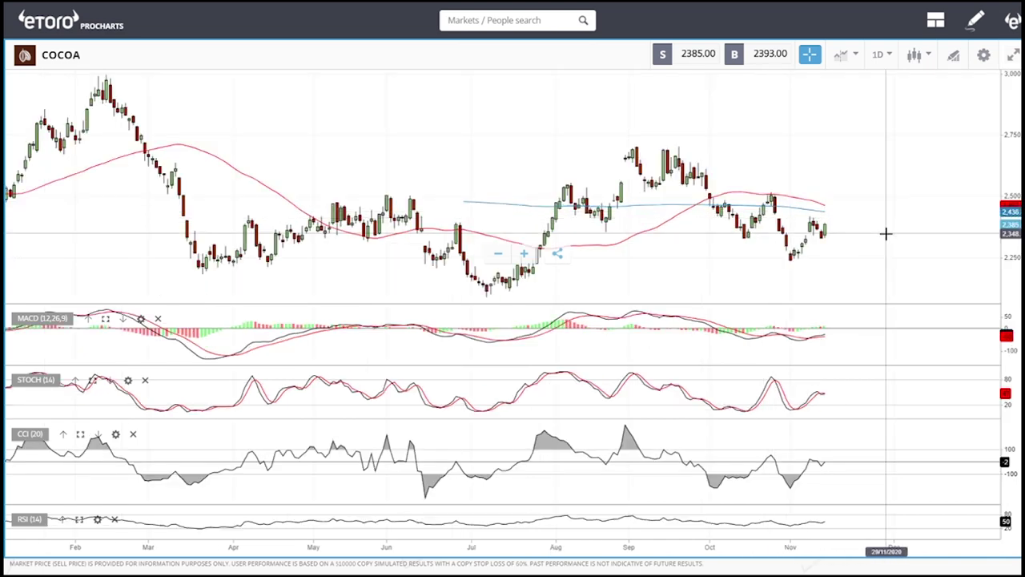
scroll(886, 233, up, 3)
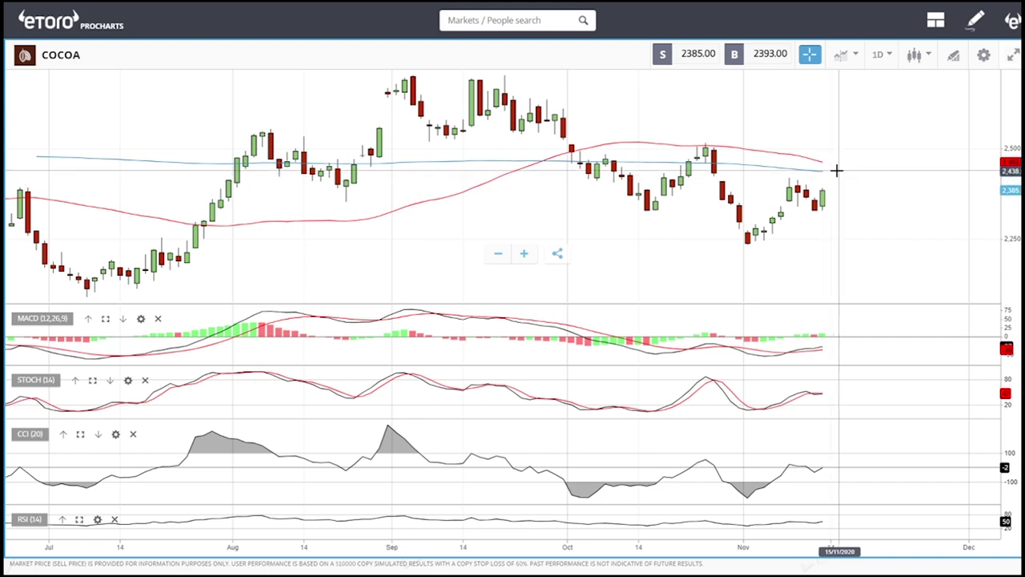
scroll(872, 186, down, 3)
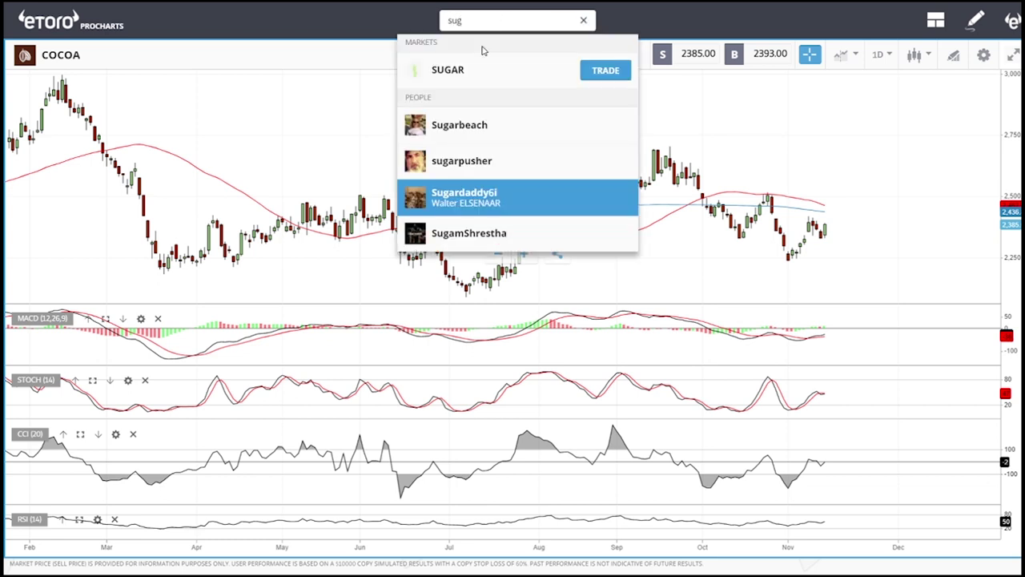
Search the markets for "sug", open the SUGAR chart and view its recent daily candles
click(460, 68)
scroll(873, 213, up, 2)
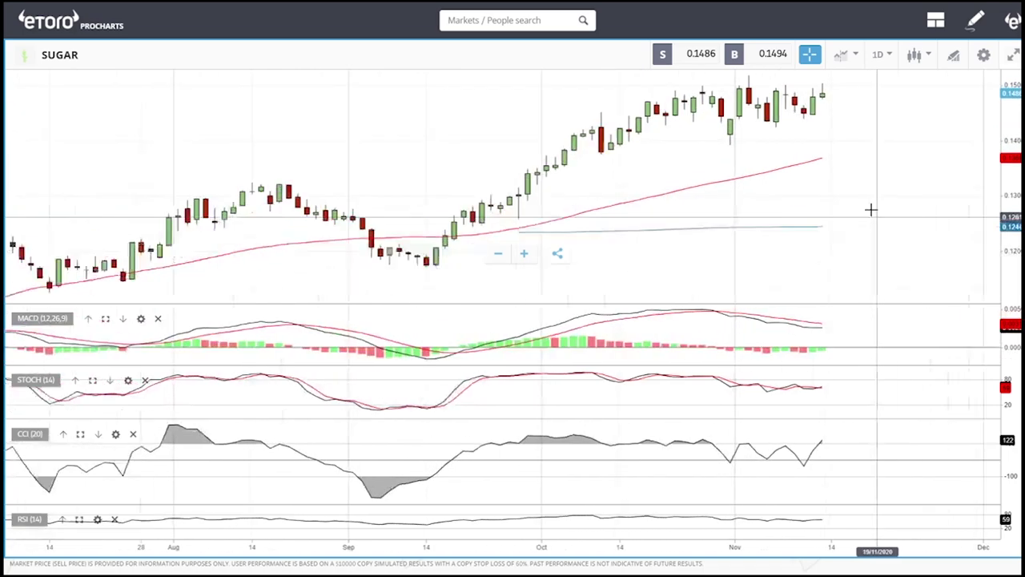
scroll(872, 210, up, 1)
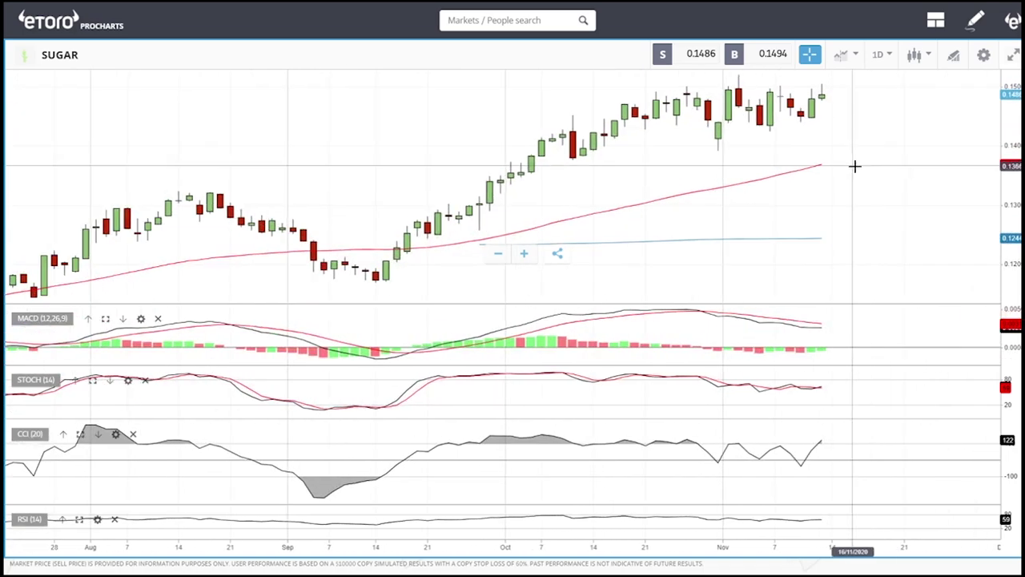
Draw a horizontal line at about 0.1504 across the recent highs of the daily SUGAR chart
click(954, 57)
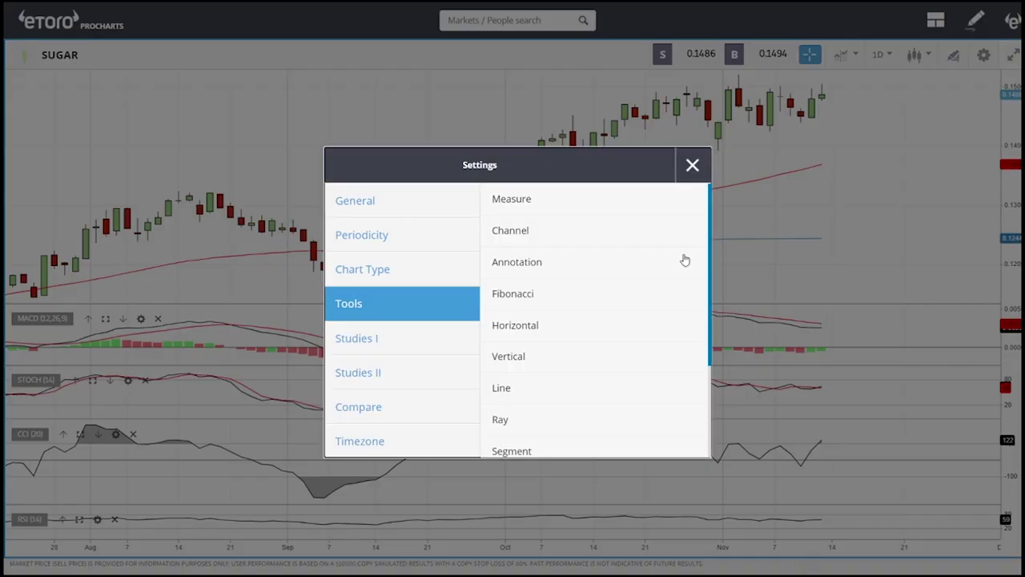
click(527, 332)
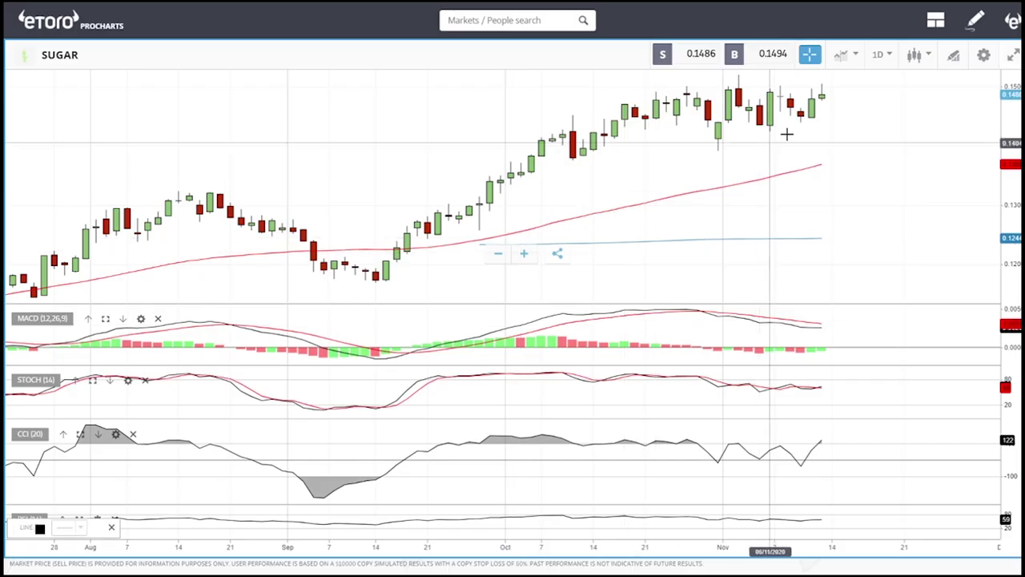
click(866, 83)
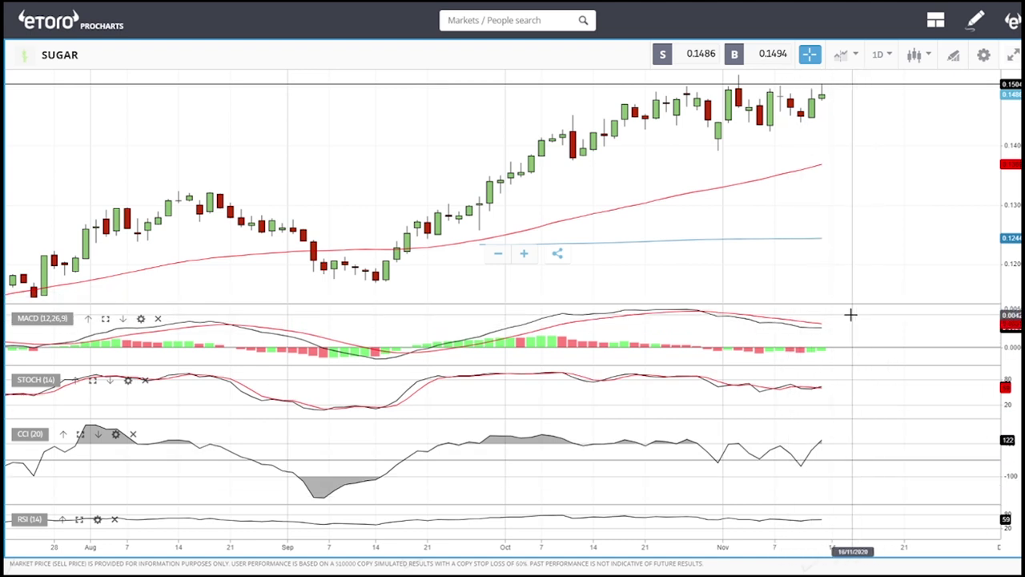
Examine the SUGAR candles at the 4 Hour periodicity and return the chart to 1D
click(881, 54)
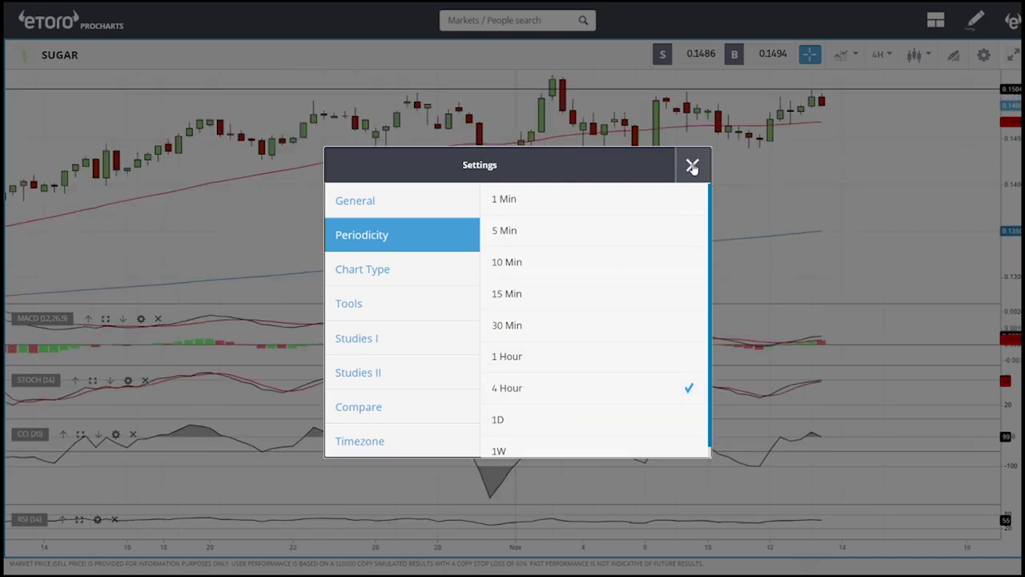
click(693, 166)
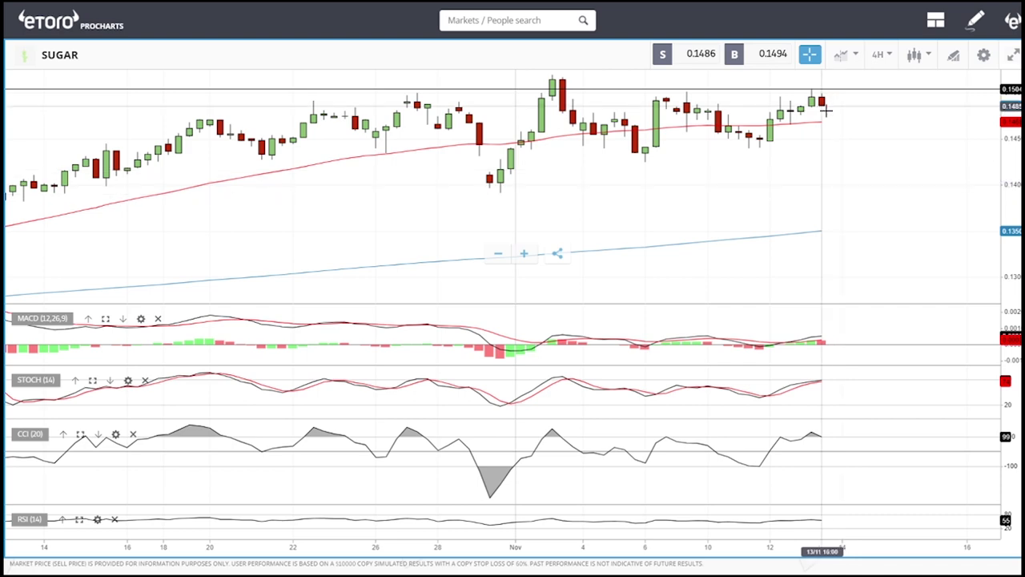
click(879, 56)
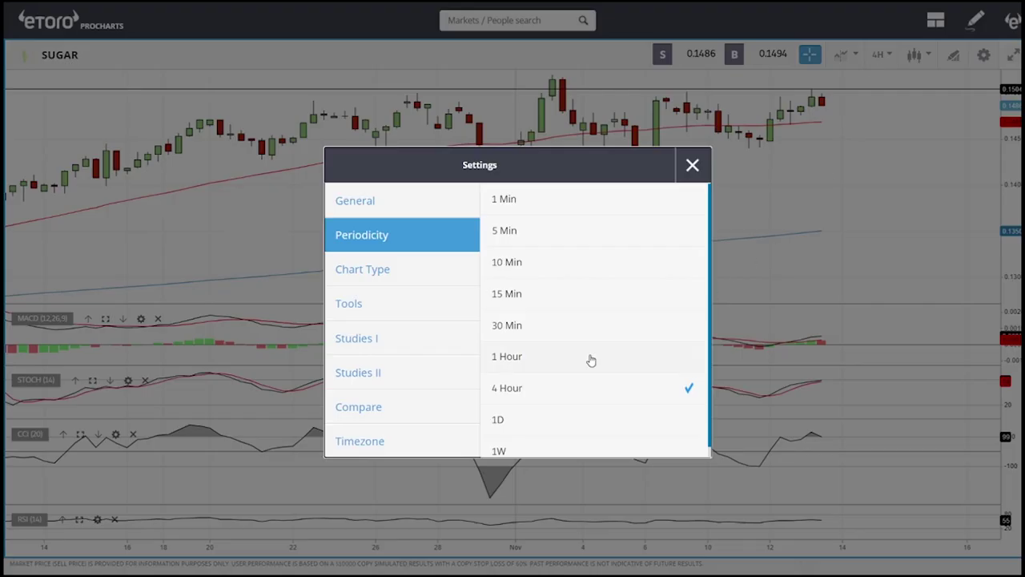
click(532, 421)
click(693, 165)
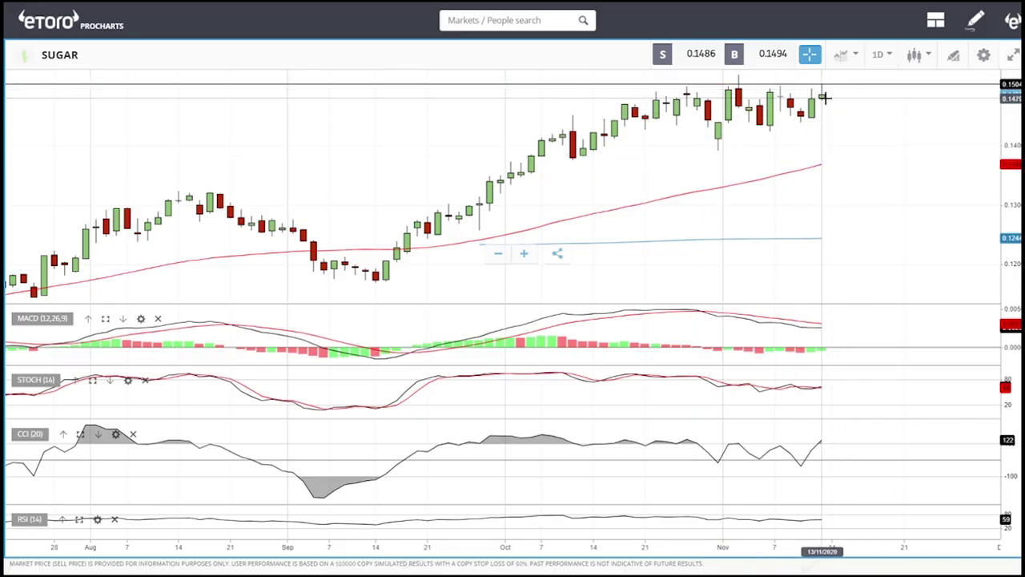
Examine SUGAR's daily price history back to early 2020 against the horizontal line near the recent highs
scroll(851, 133, down, 3)
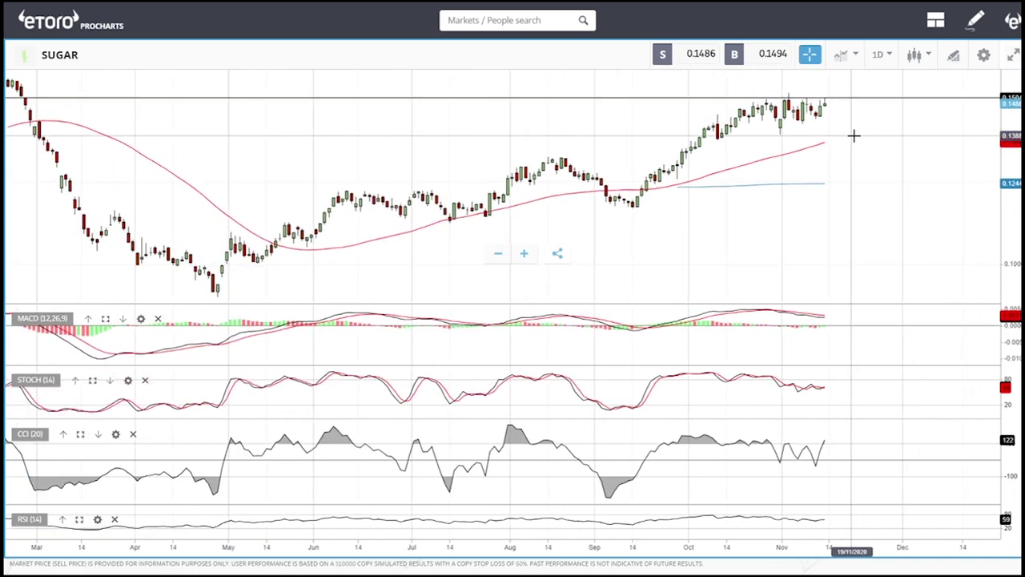
scroll(886, 152, down, 2)
scroll(886, 150, up, 5)
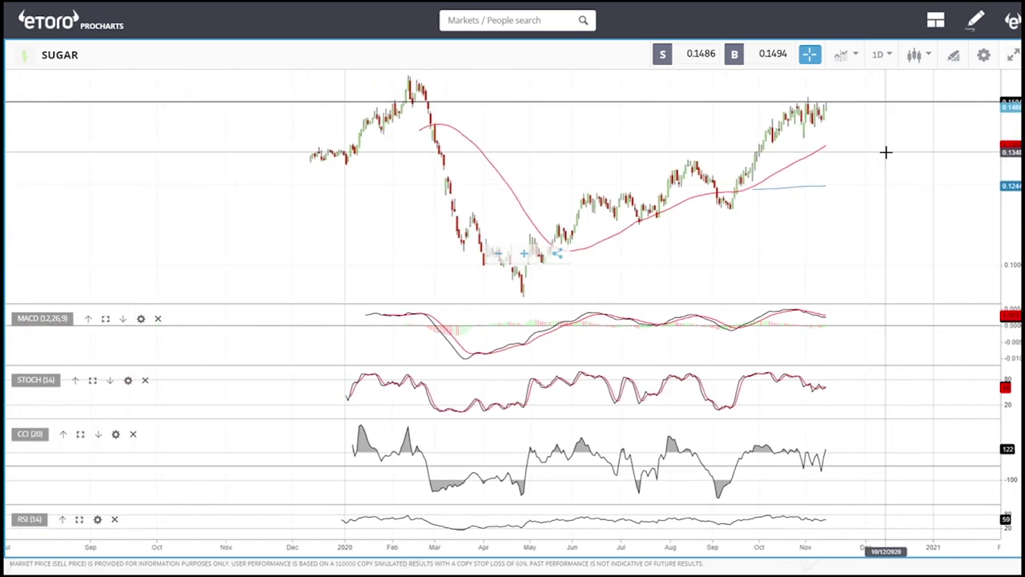
scroll(886, 149, up, 1)
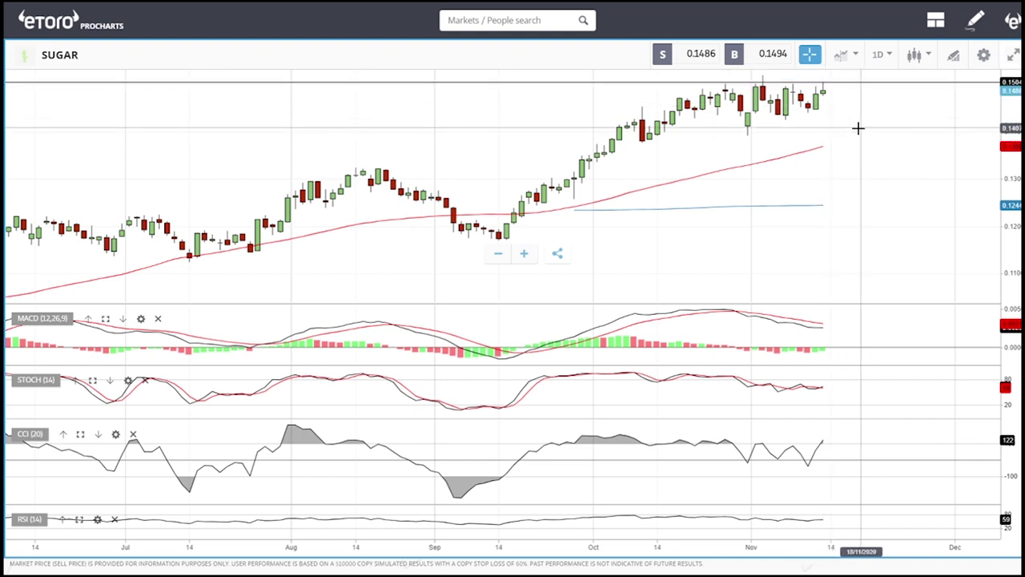
click(867, 84)
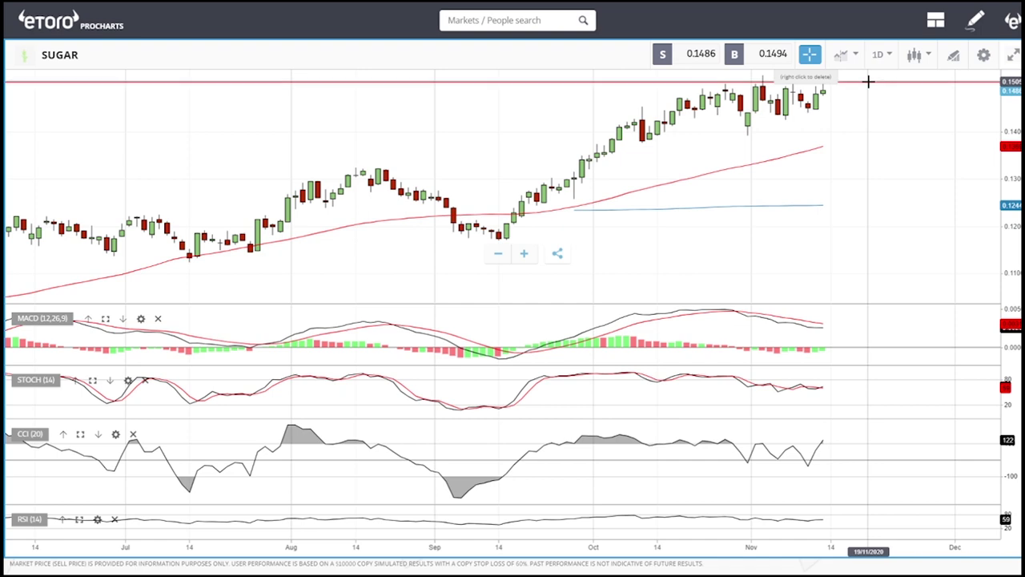
scroll(876, 153, down, 3)
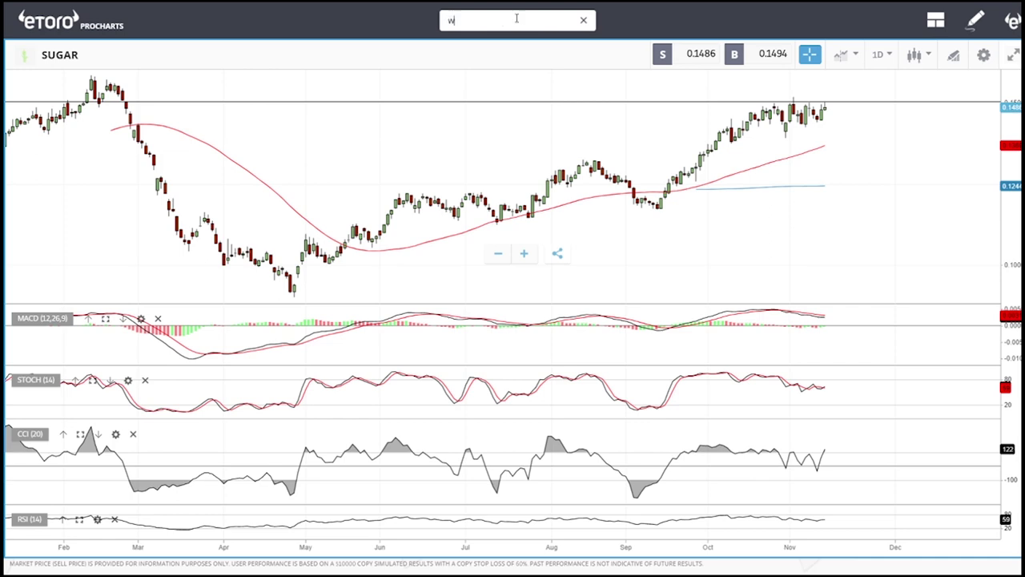
Search the markets for wheat, open the WHEAT chart and examine its daily candles against the 50-period moving average
click(447, 73)
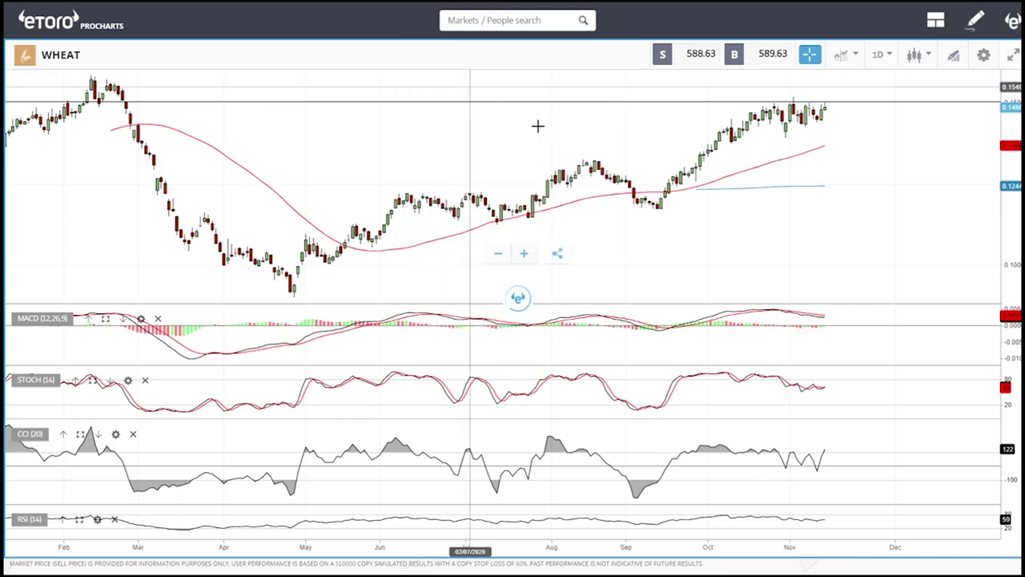
scroll(919, 168, up, 5)
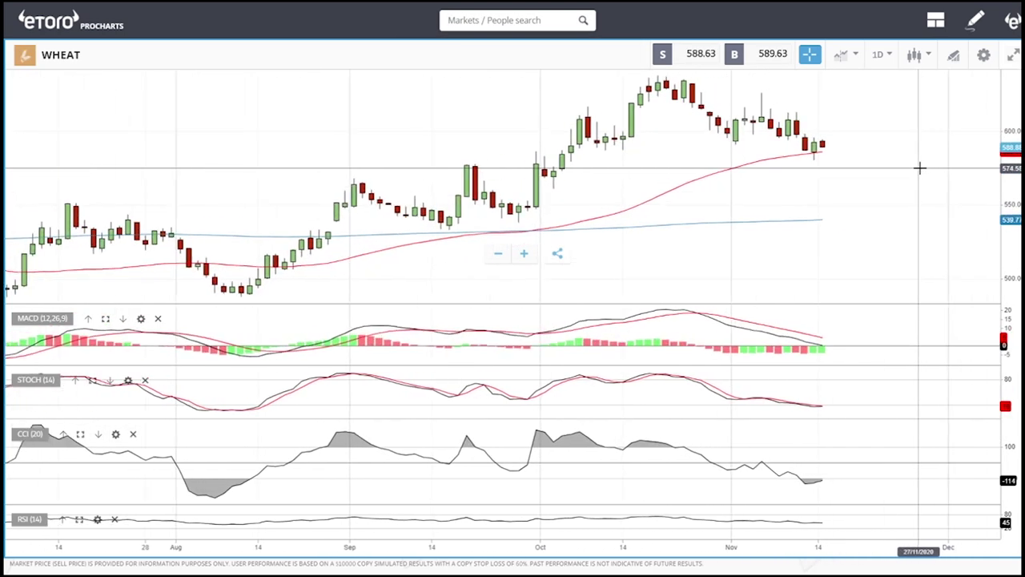
scroll(863, 151, down, 5)
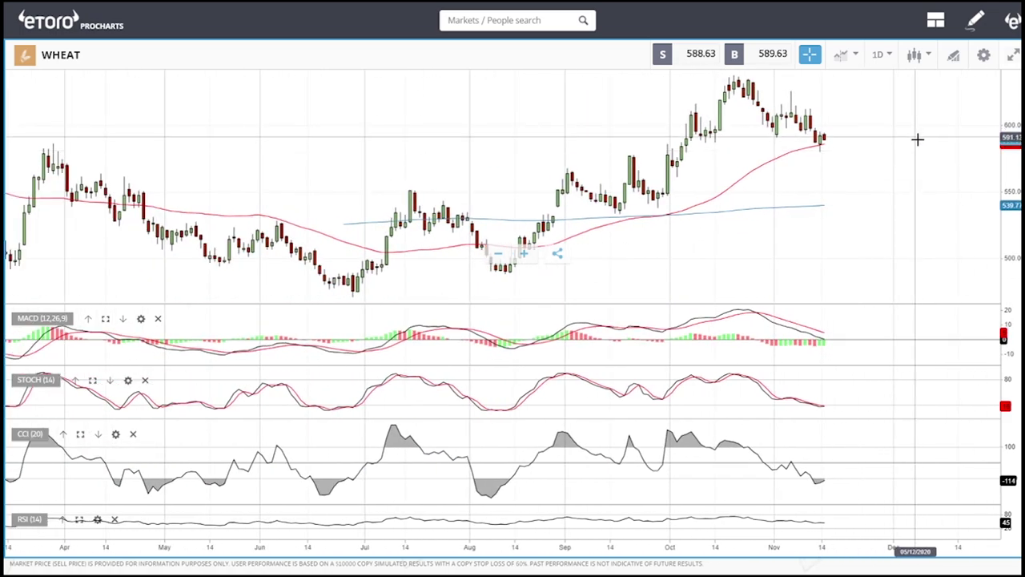
scroll(851, 138, up, 3)
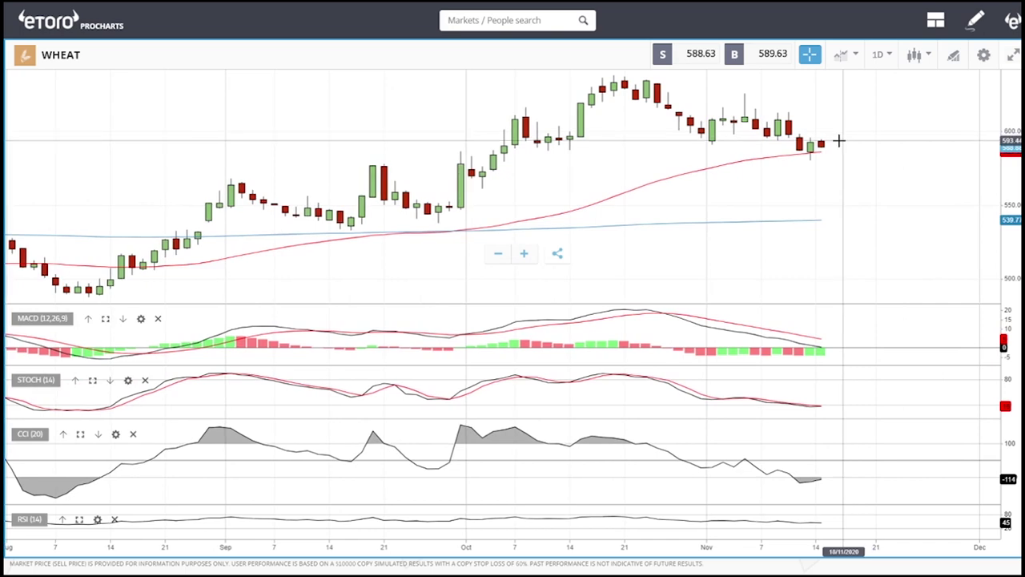
scroll(833, 145, up, 4)
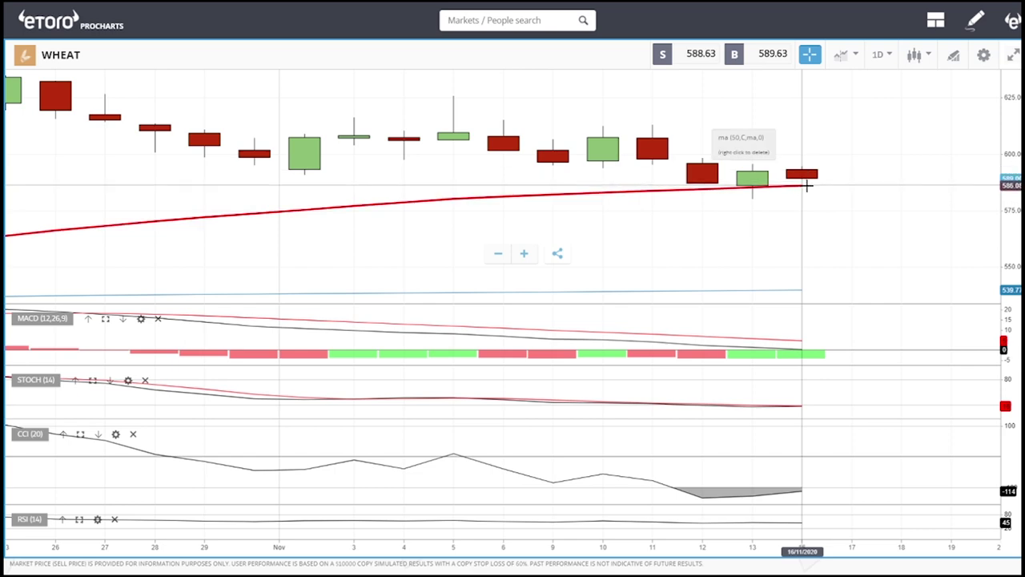
scroll(853, 193, down, 5)
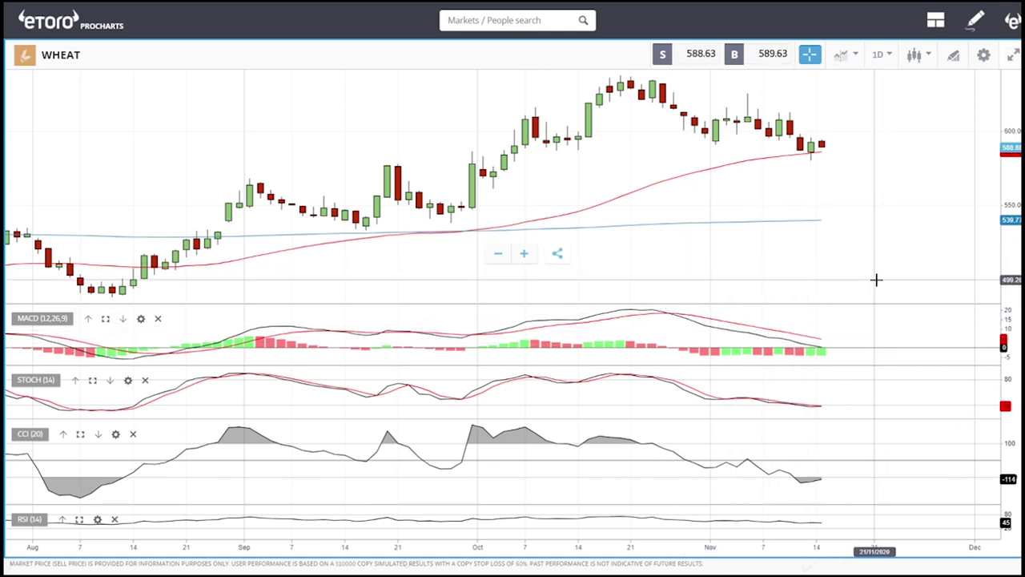
Set the WHEAT chart's periodicity to 4 Hour and examine its candles and trend back to August
click(880, 54)
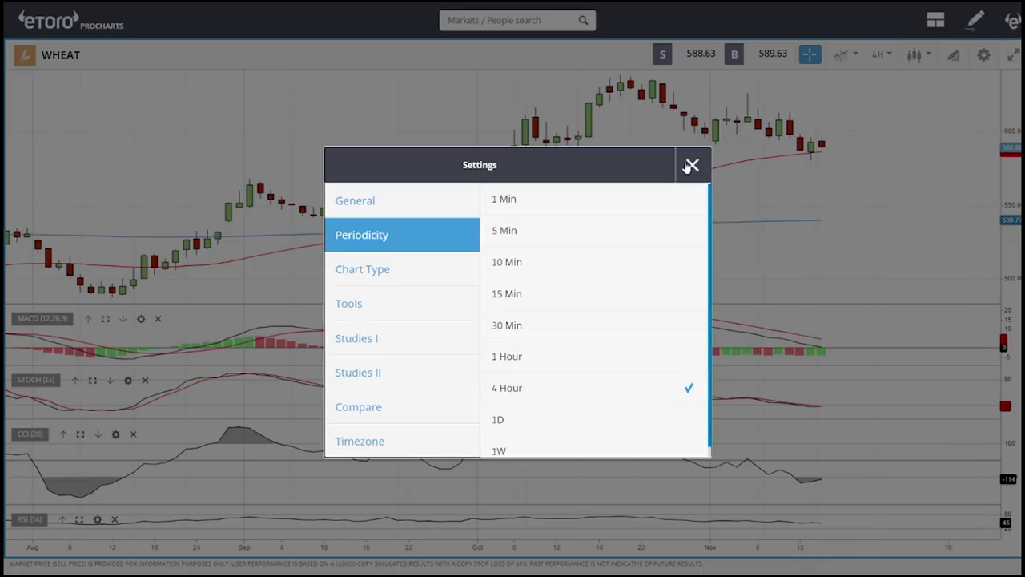
click(691, 165)
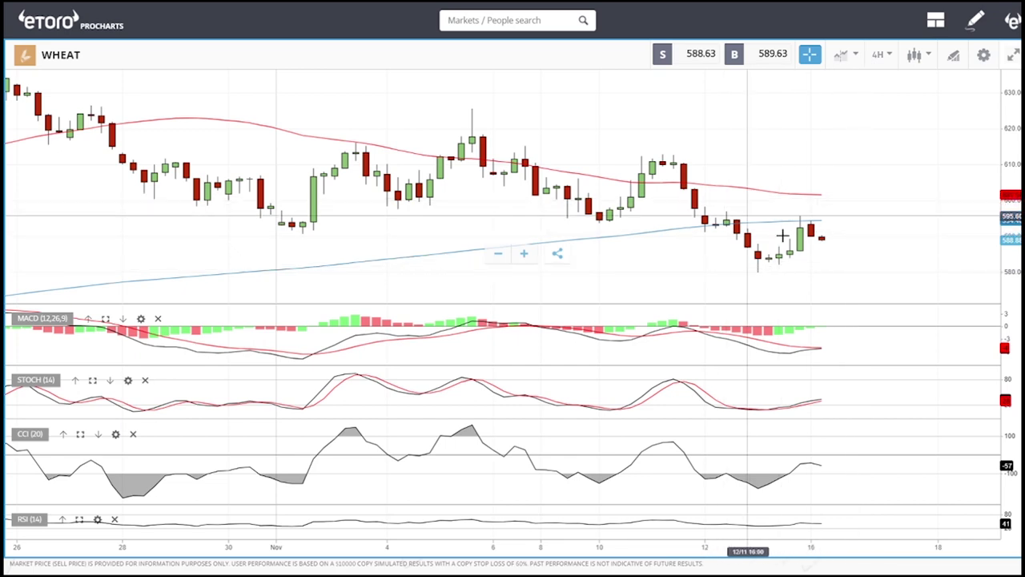
scroll(911, 238, down, 5)
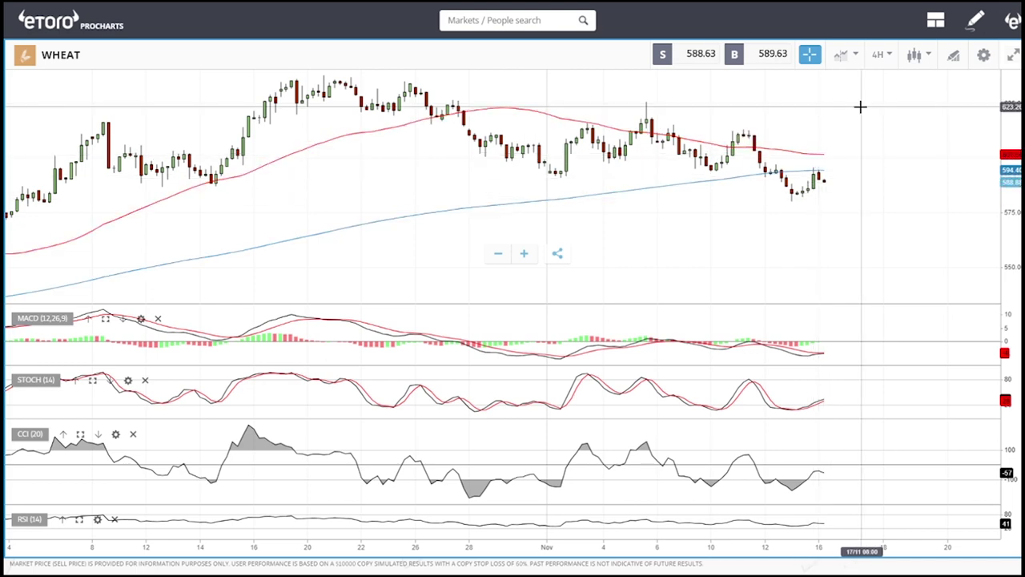
scroll(850, 206, down, 4)
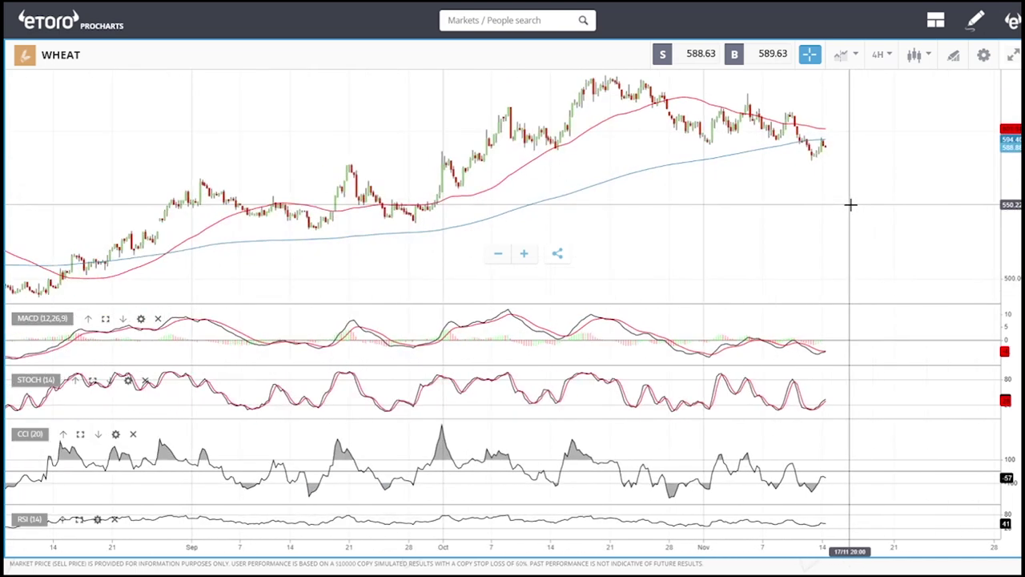
Restore the 1D periodicity on the WHEAT chart
click(888, 52)
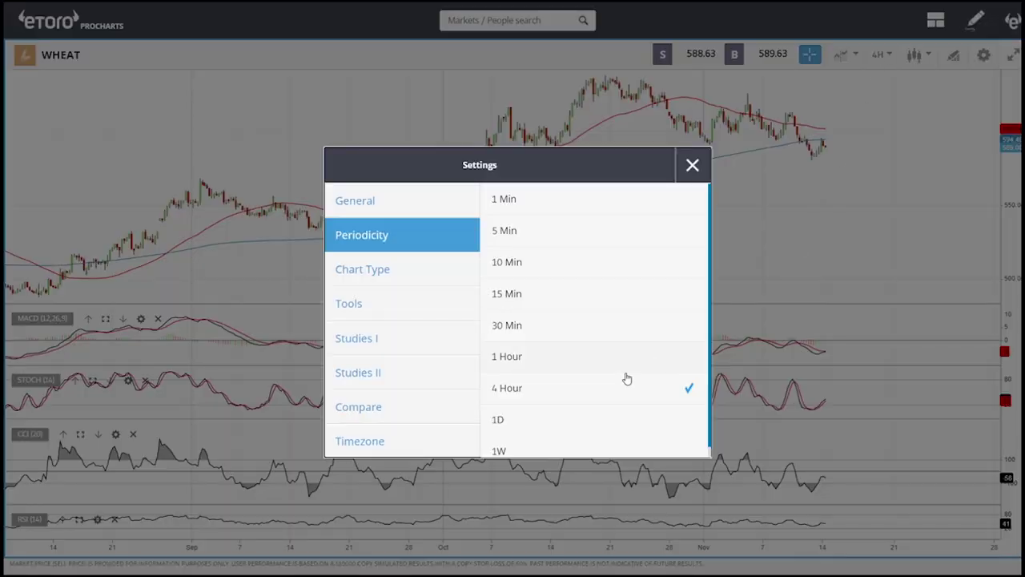
click(551, 418)
click(694, 170)
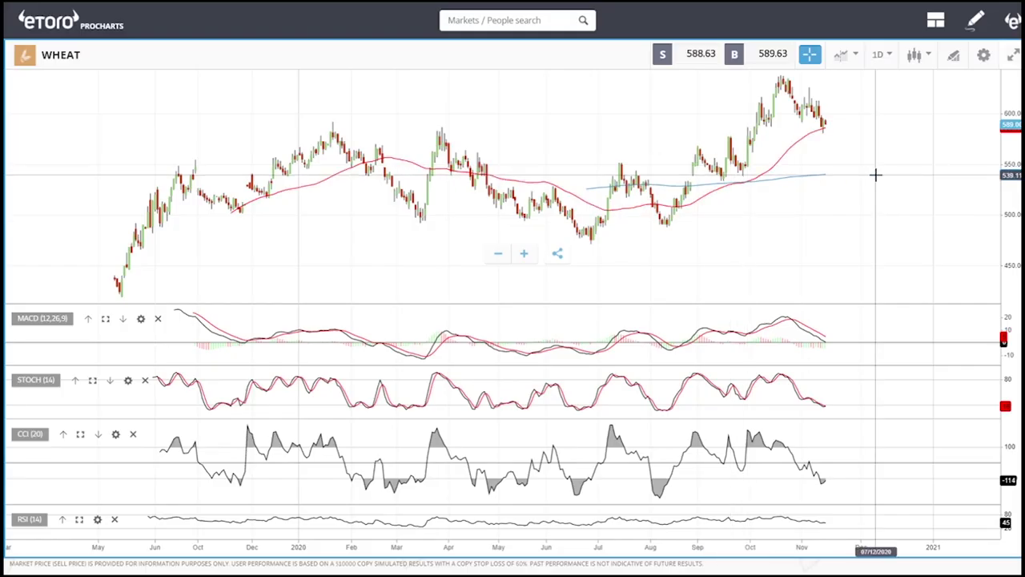
Draw a rising trend line on the WHEAT daily chart from the mid-August low through the mid-November lows
scroll(873, 176, up, 5)
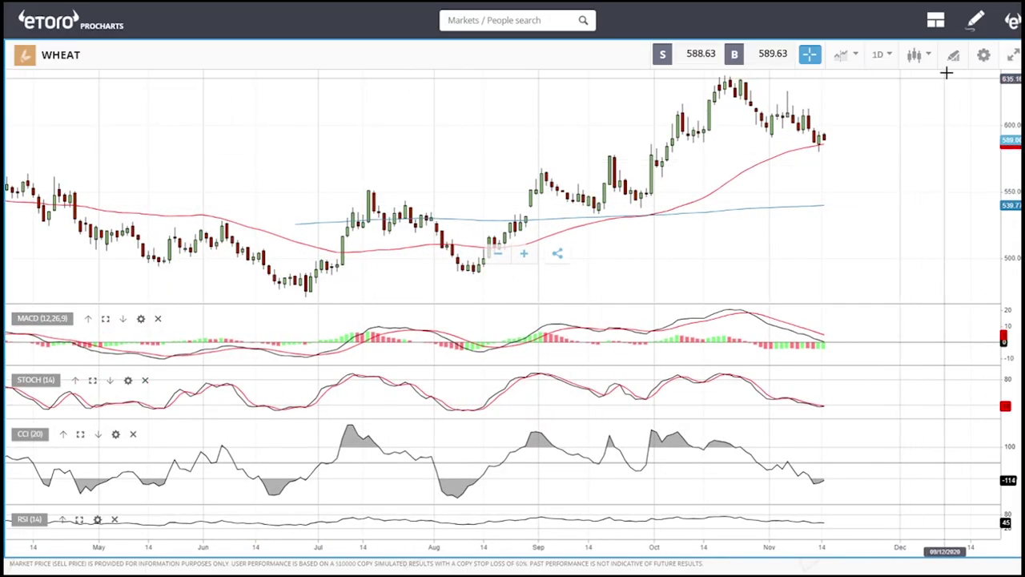
click(955, 57)
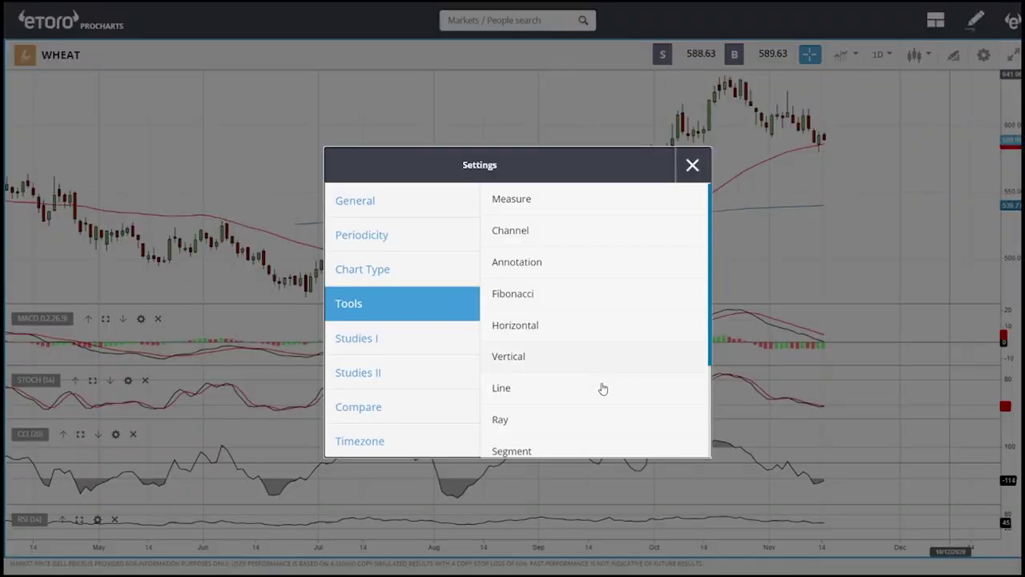
click(519, 420)
click(953, 55)
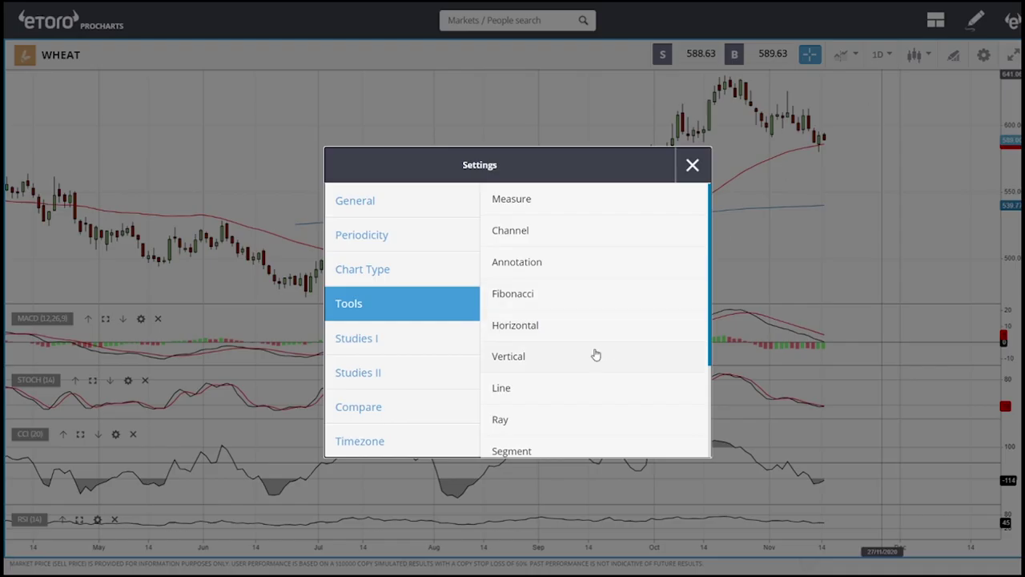
click(596, 355)
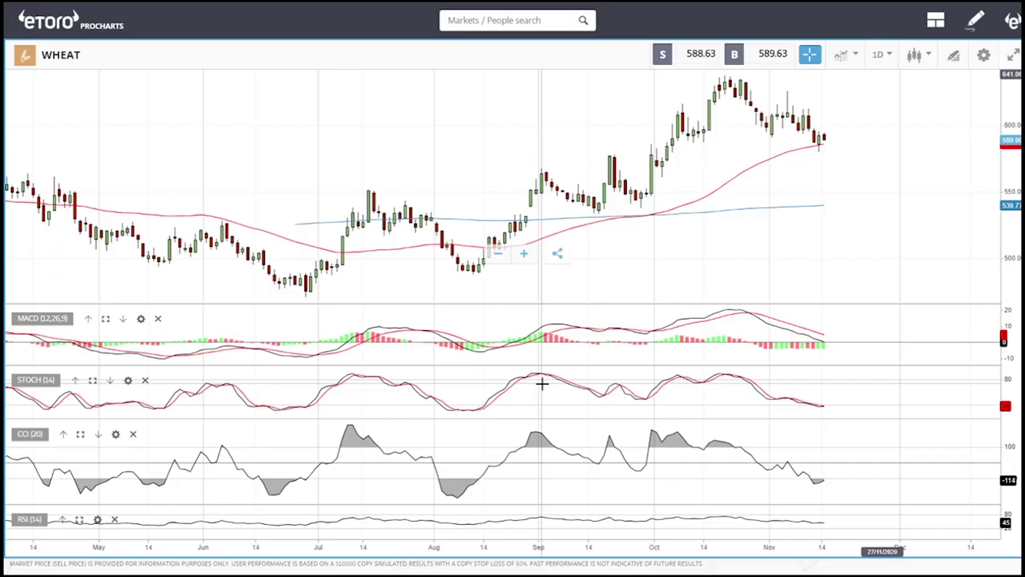
click(475, 272)
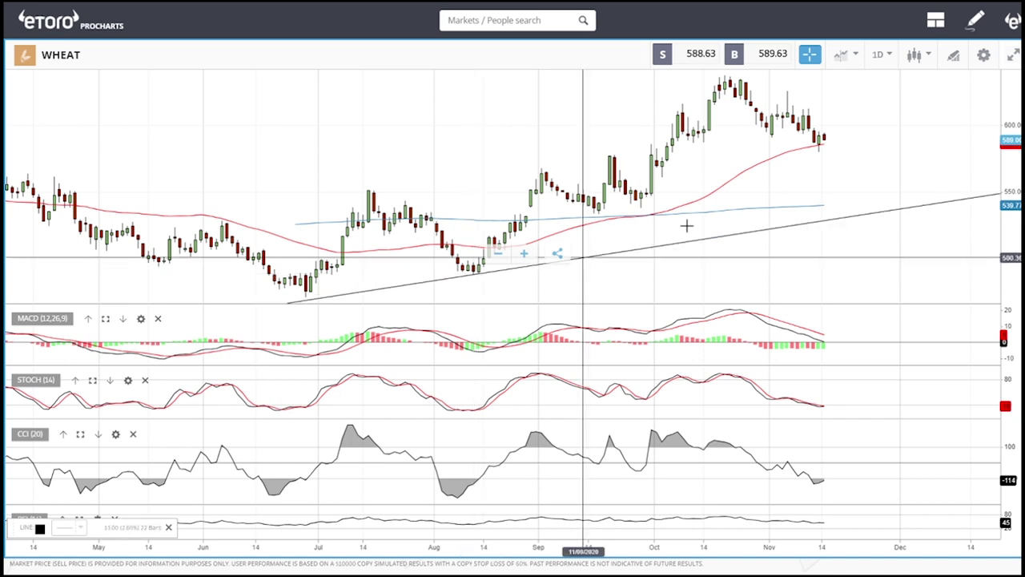
click(892, 114)
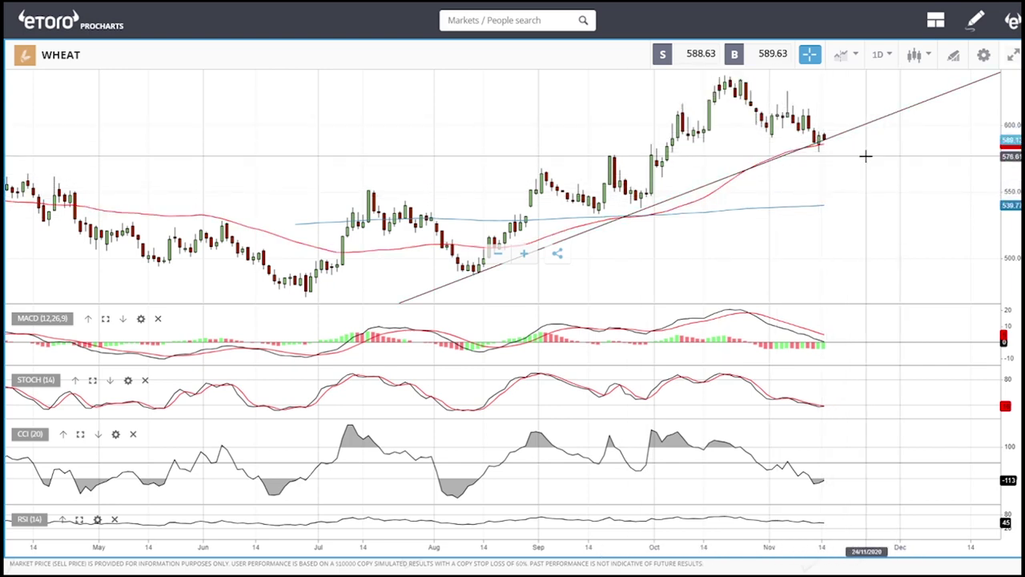
Examine WHEAT's daily candles and indicators against the rising trend line, from the latest sessions back to early 2020
scroll(865, 155, up, 5)
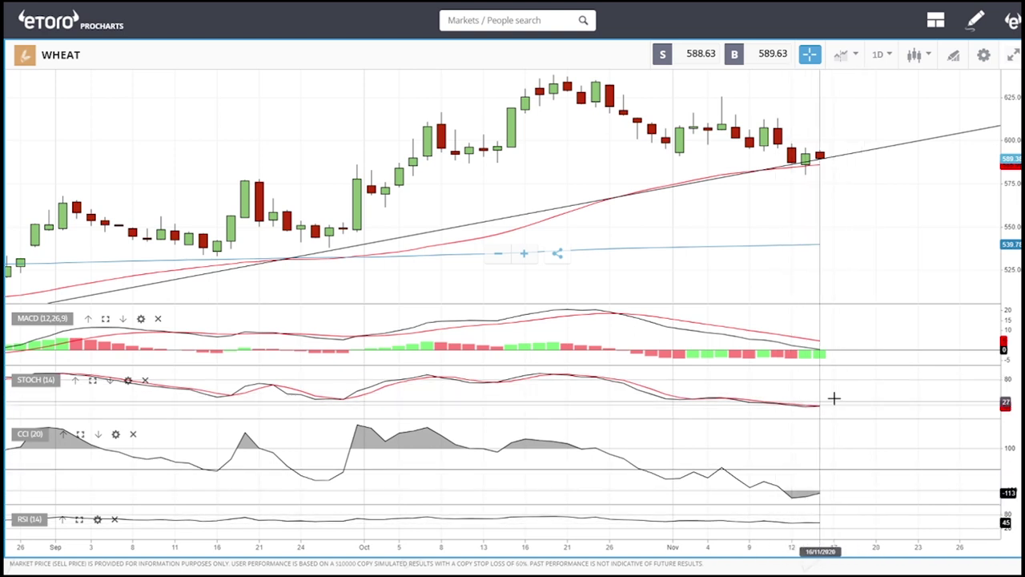
scroll(893, 267, down, 3)
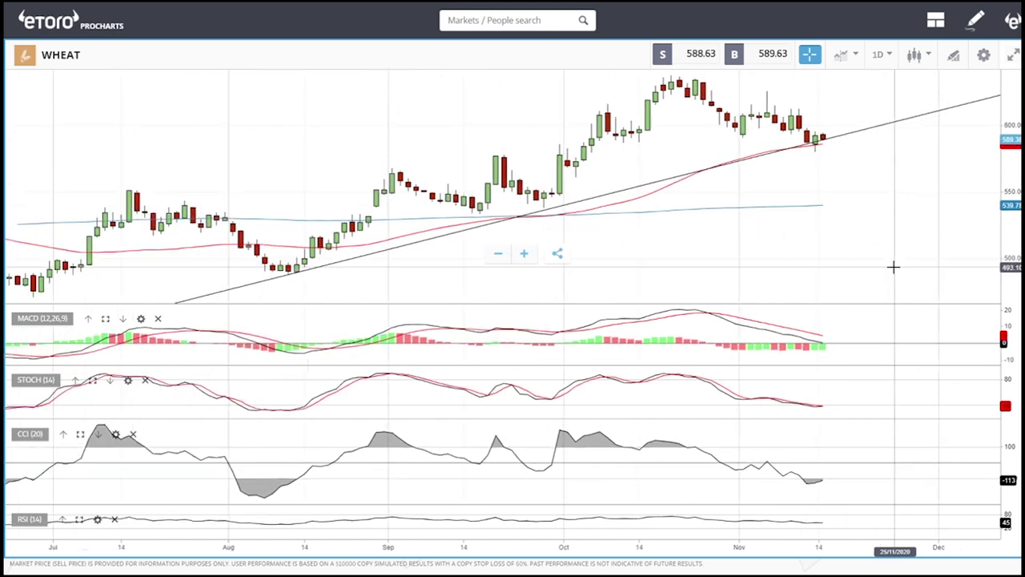
scroll(894, 267, down, 4)
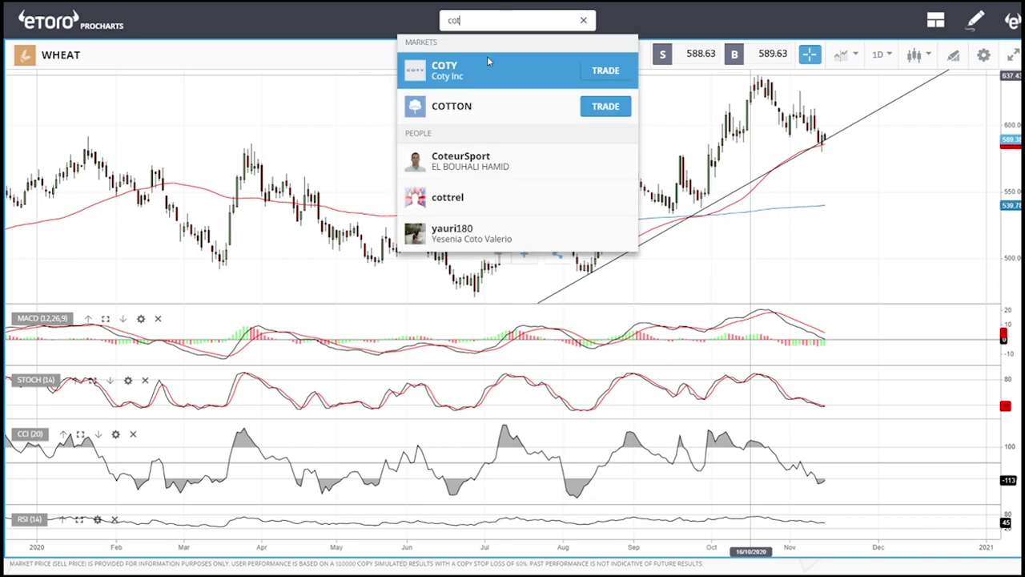
Search the markets for cotton, open the COTTON chart and examine its recent daily candles against the red moving average
click(471, 107)
scroll(835, 184, up, 10)
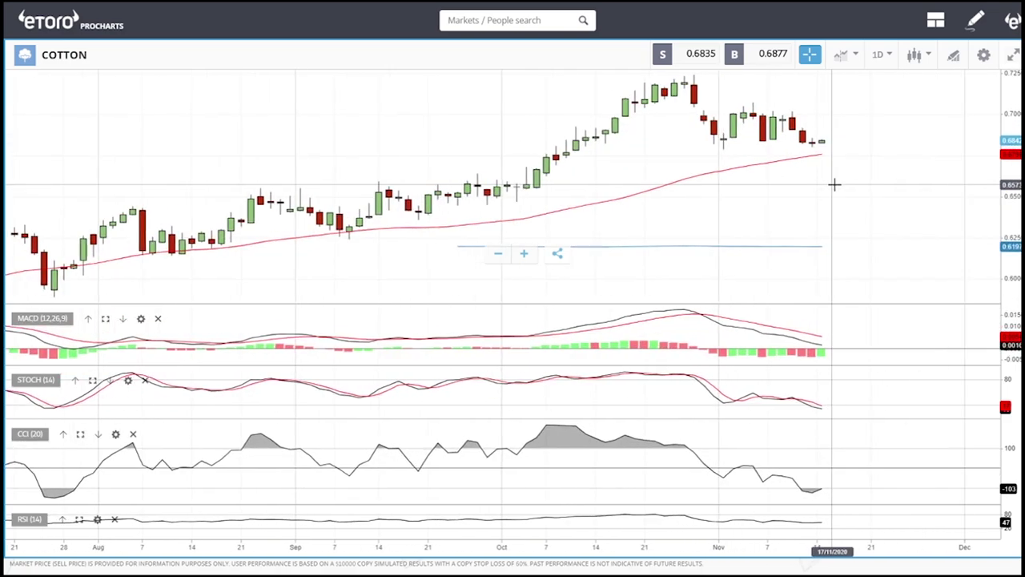
scroll(835, 181, up, 1)
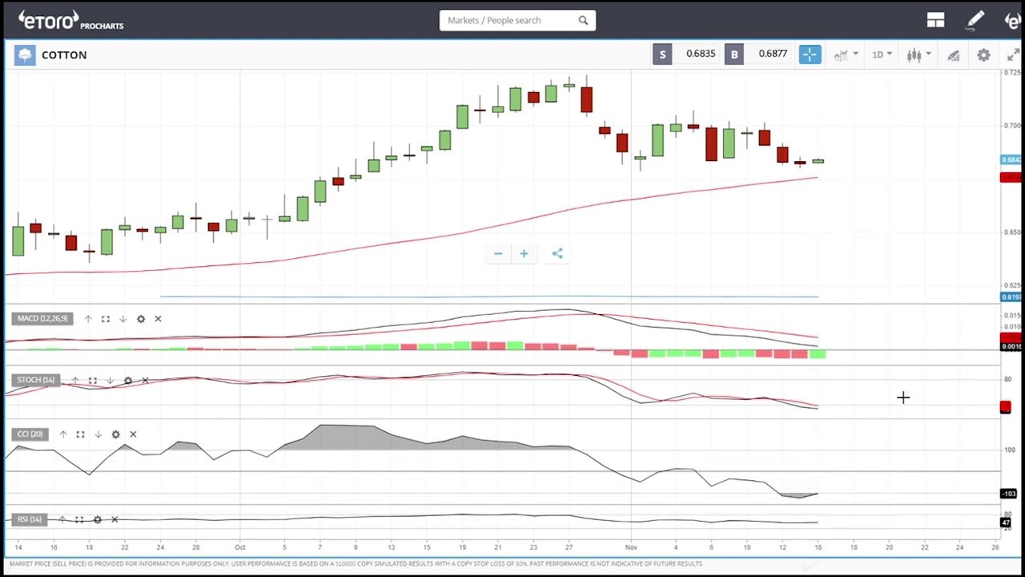
Set the COTTON chart's periodicity to 4 Hour and examine its candles against the two moving averages
click(881, 54)
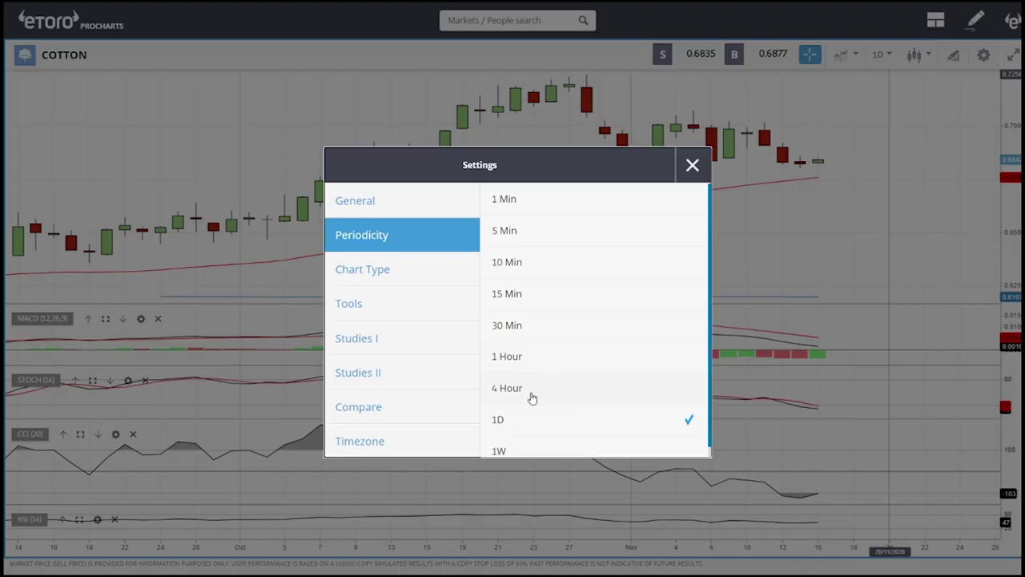
click(692, 165)
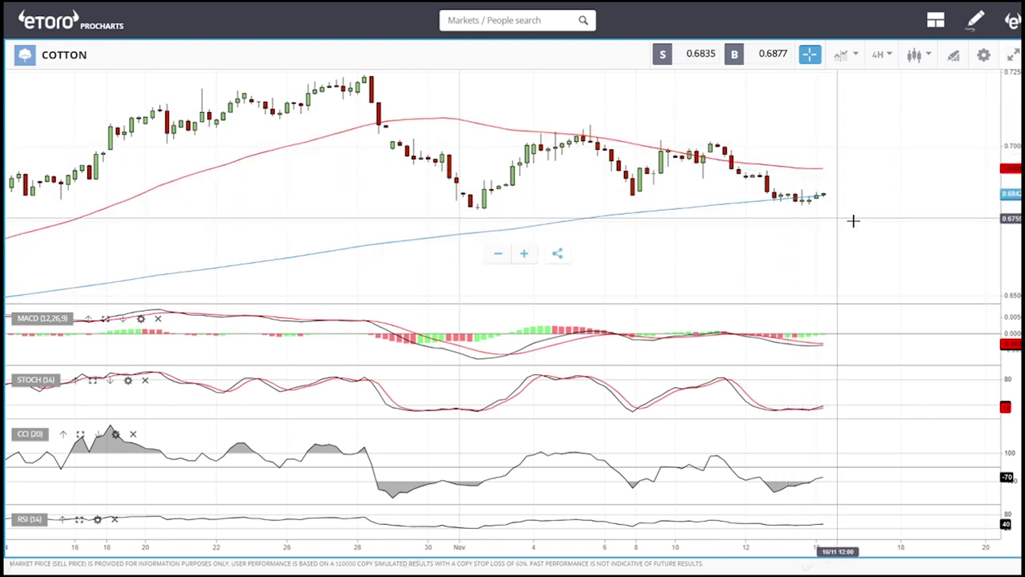
Restore the 1D periodicity on the COTTON chart and examine its daily price history back to early 2020
click(880, 54)
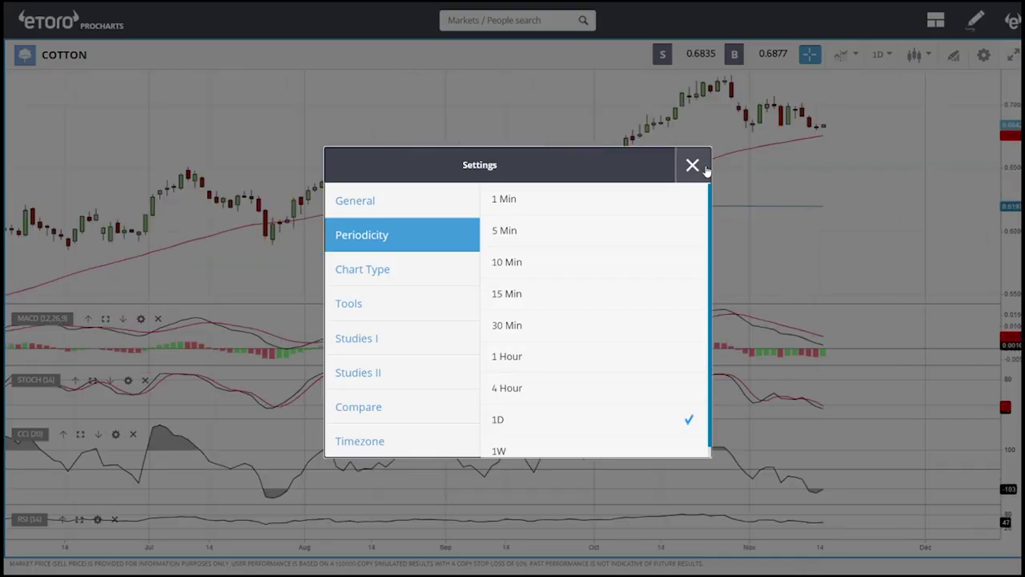
click(705, 166)
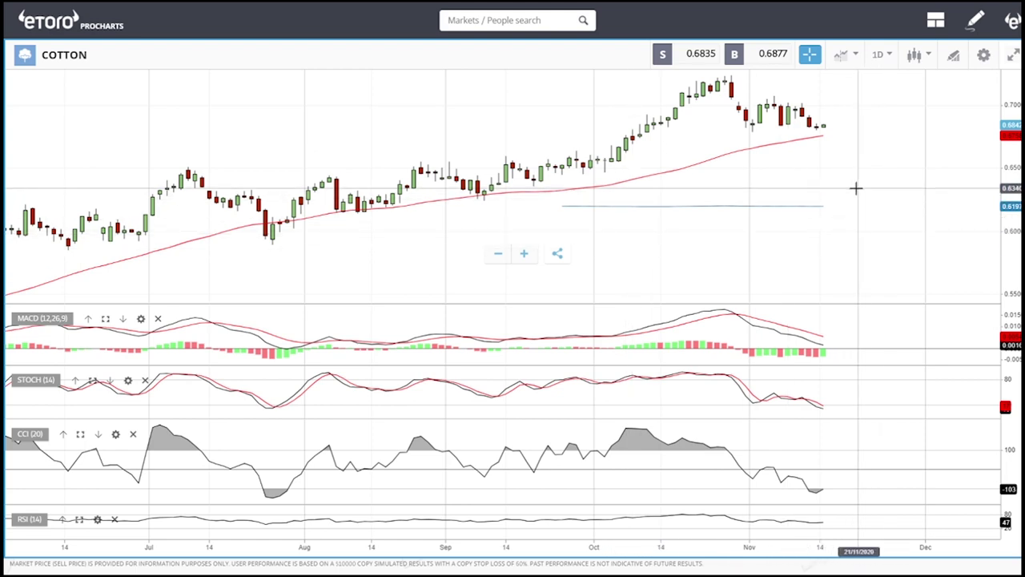
scroll(857, 188, down, 3)
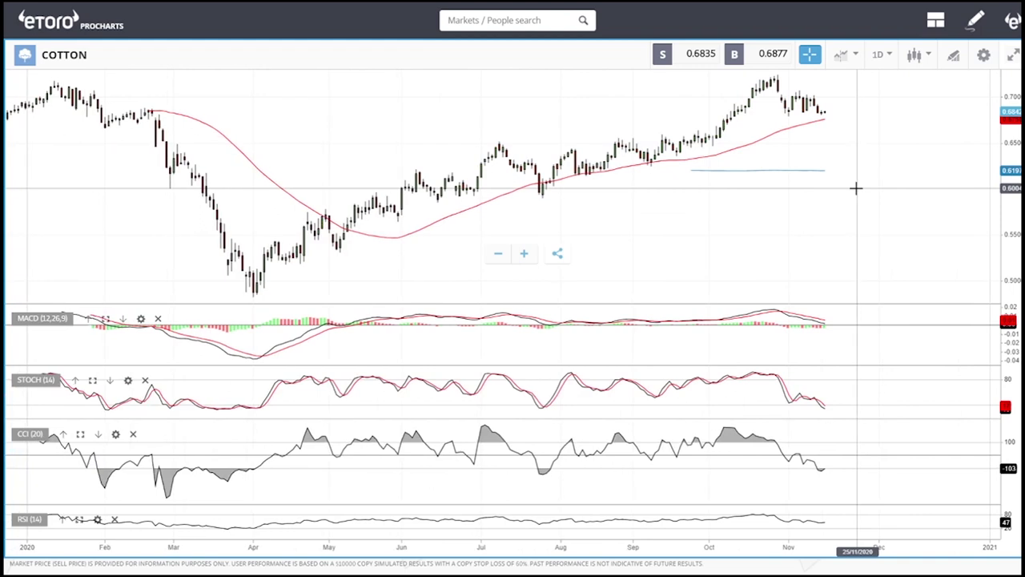